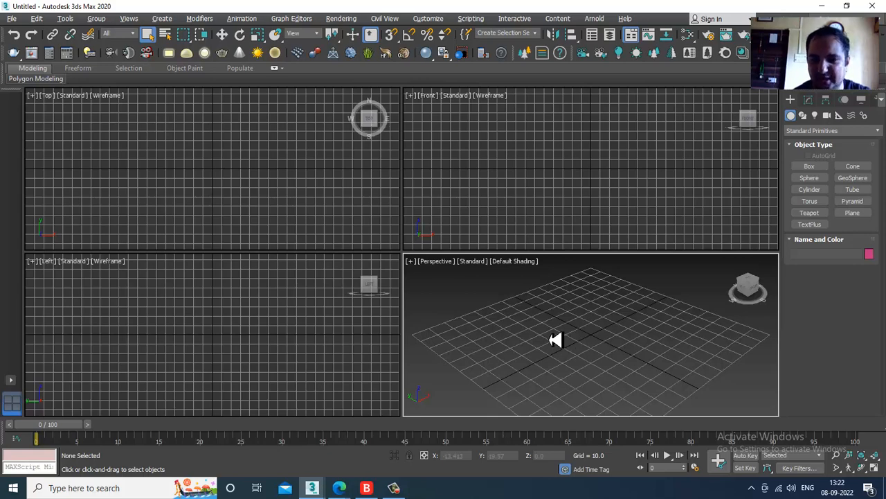
alt+middle_drag(554, 340, 560, 235)
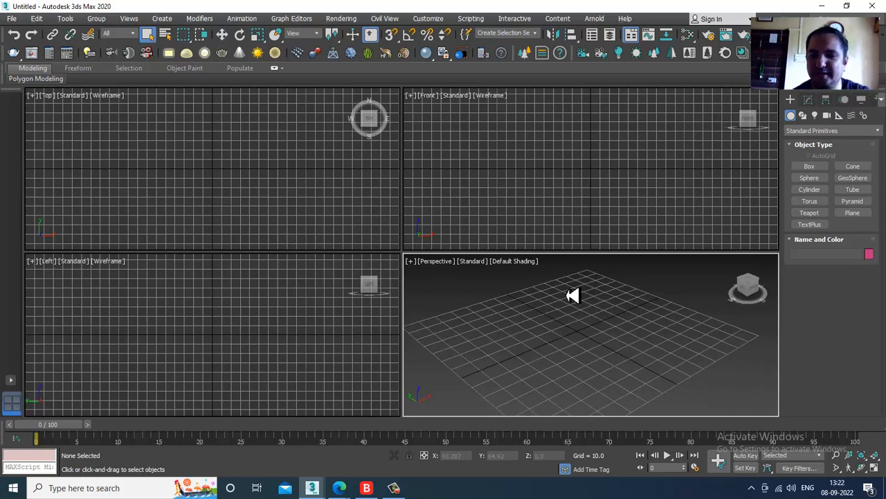
click(545, 176)
key(alt+w)
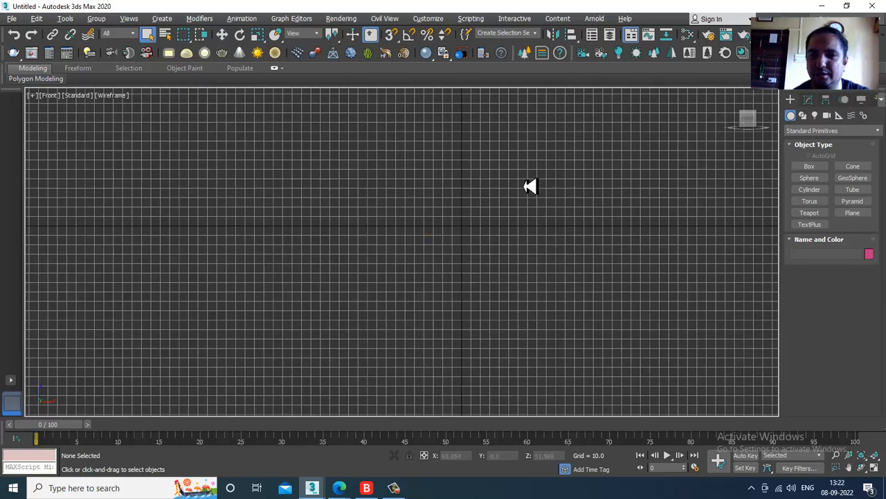
key(alt+w)
Step: Draw an L-shaped line in the Left view, with a vertical segment meeting a horizontal segment about 343 units long
click(359, 311)
key(alt+w)
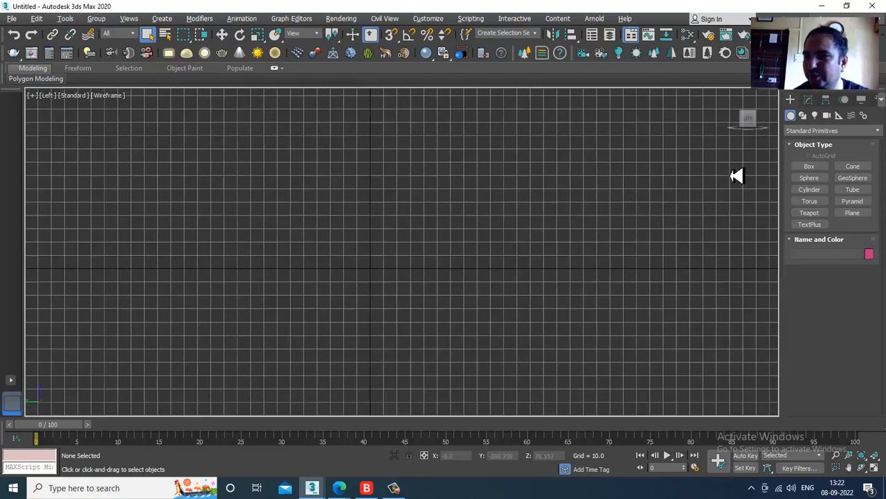
click(803, 115)
click(810, 175)
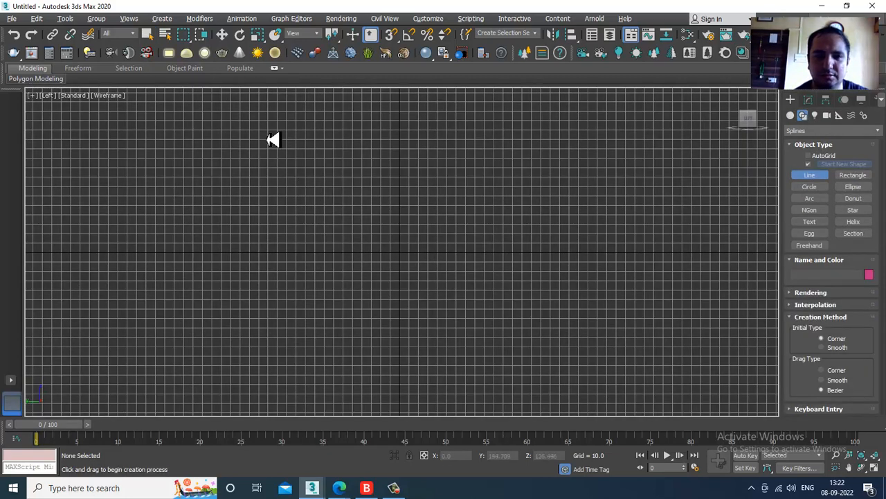
drag(267, 125, 268, 340)
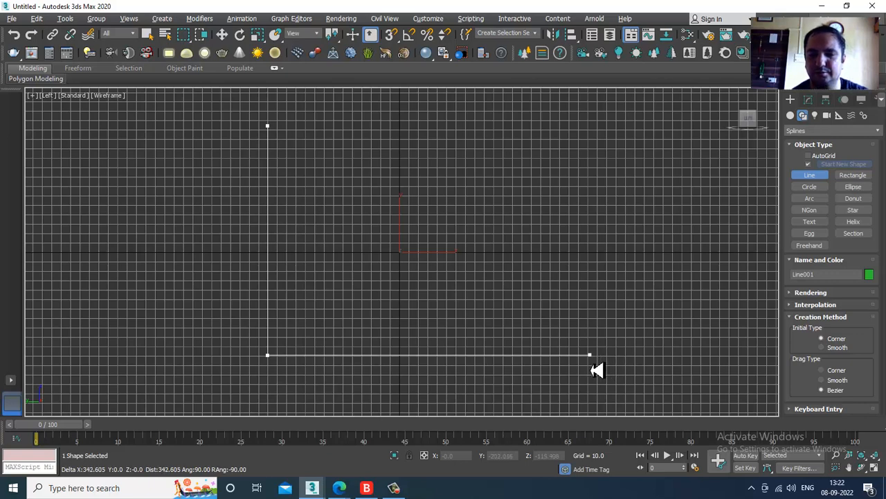
click(590, 356)
right_click(565, 336)
Step: Select the line's corner vertex and fillet it into a smooth curve
middle_drag(426, 330, 463, 315)
key(1)
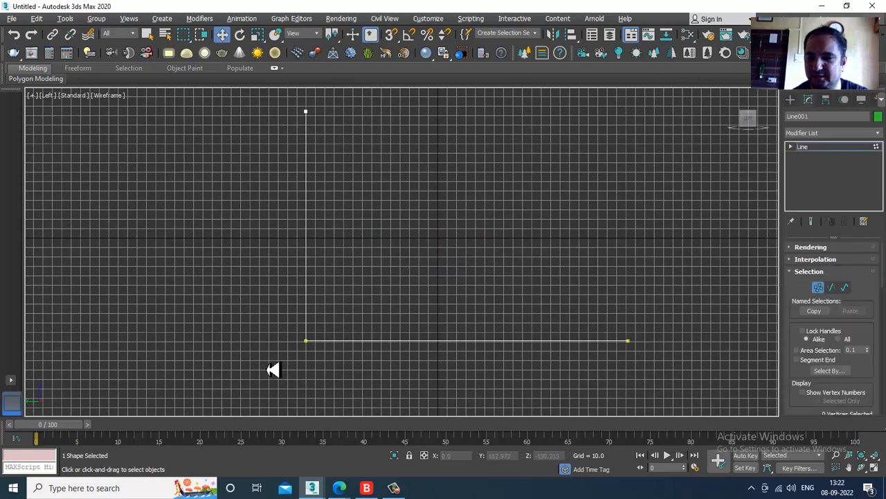
drag(275, 369, 347, 307)
drag(792, 401, 796, 104)
drag(795, 379, 806, 133)
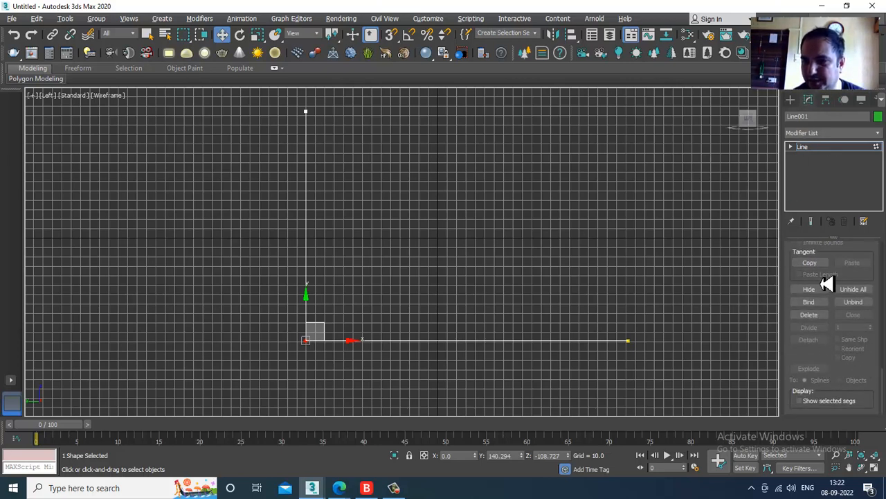
drag(828, 284, 827, 395)
click(809, 271)
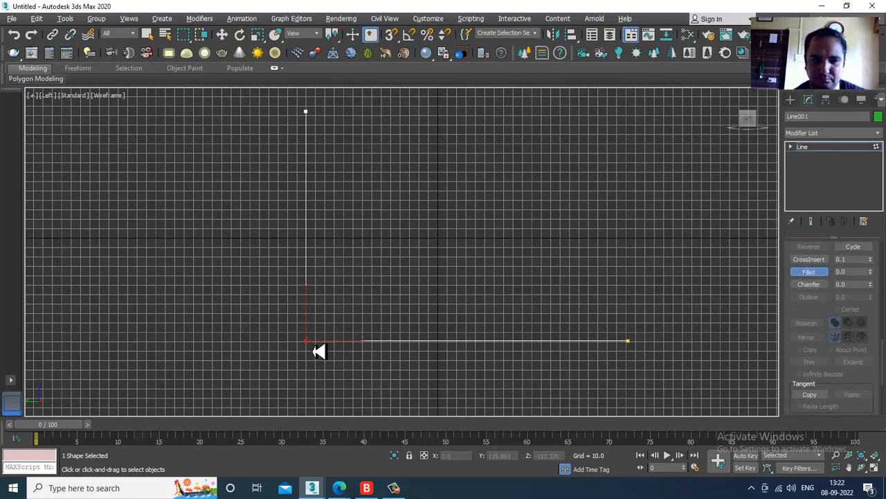
drag(313, 349, 307, 317)
right_click(679, 409)
Step: Leave vertex editing and scale the whole line down uniformly in the Perspective view
key(alt+w)
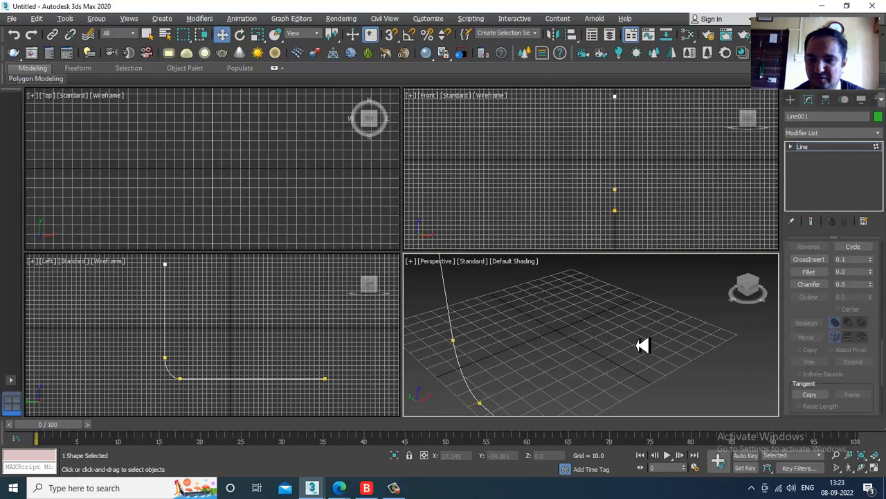
middle_click(641, 346)
key(alt+w)
scroll(609, 330, down, 5)
click(820, 148)
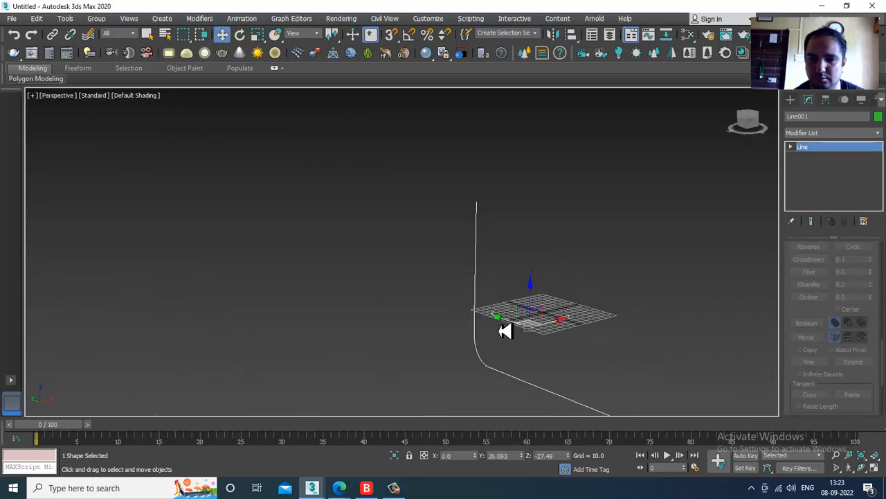
key(r)
drag(532, 327, 556, 368)
Step: Move the line to about X -60.2 and Z 44.7, along the grid's edge
key(w)
drag(544, 307, 445, 266)
scroll(538, 280, up, 5)
click(810, 147)
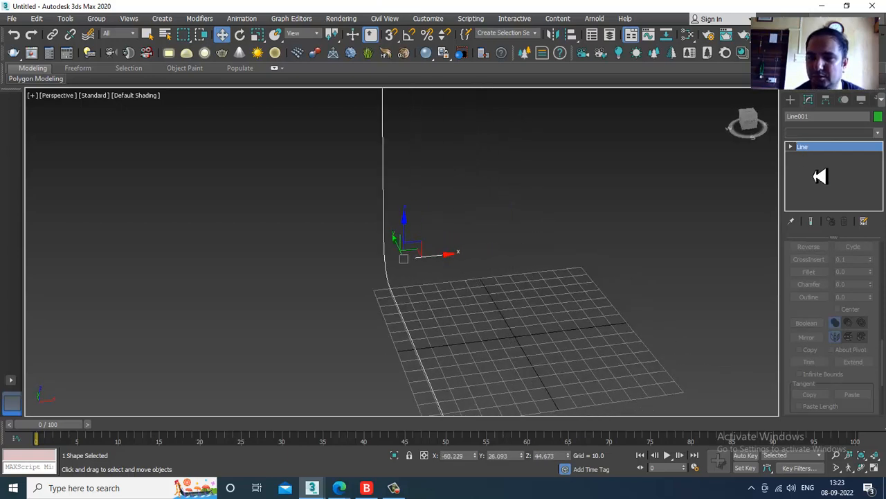
Step: Apply an Extrude modifier to the line and reset its extrusion amount to 0
click(833, 136)
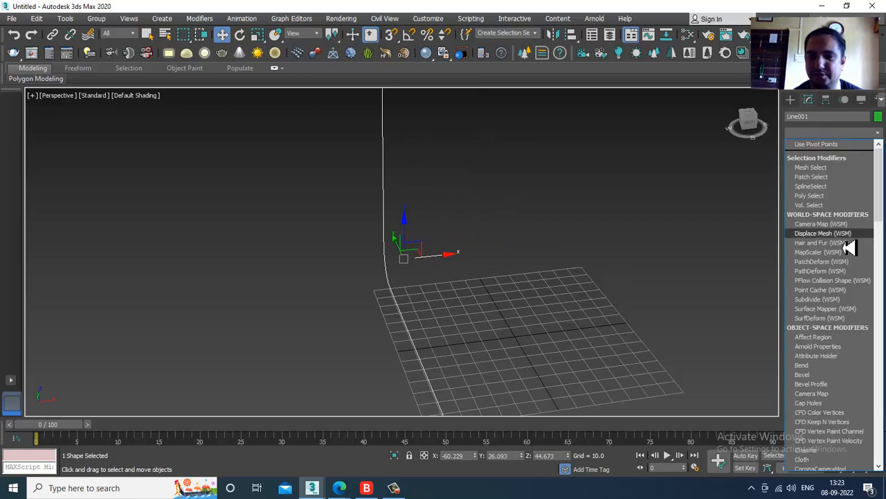
scroll(848, 247, down, 5)
scroll(838, 208, down, 1)
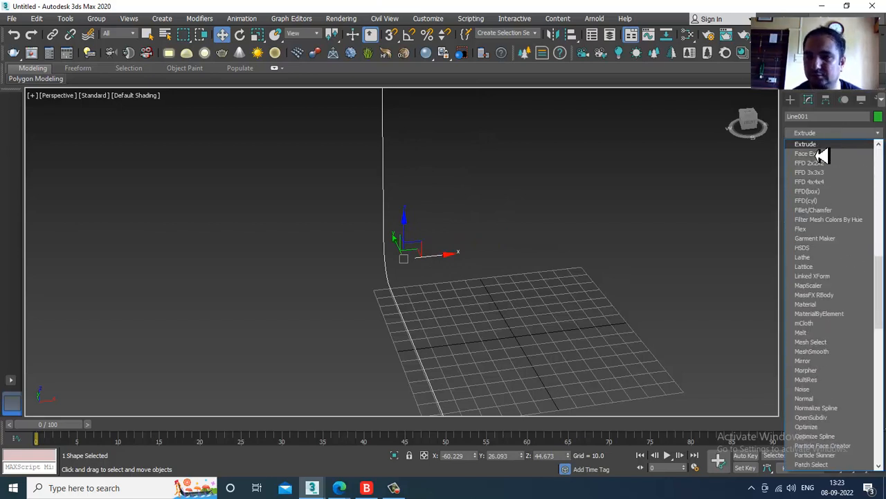
click(821, 147)
drag(866, 265, 386, 114)
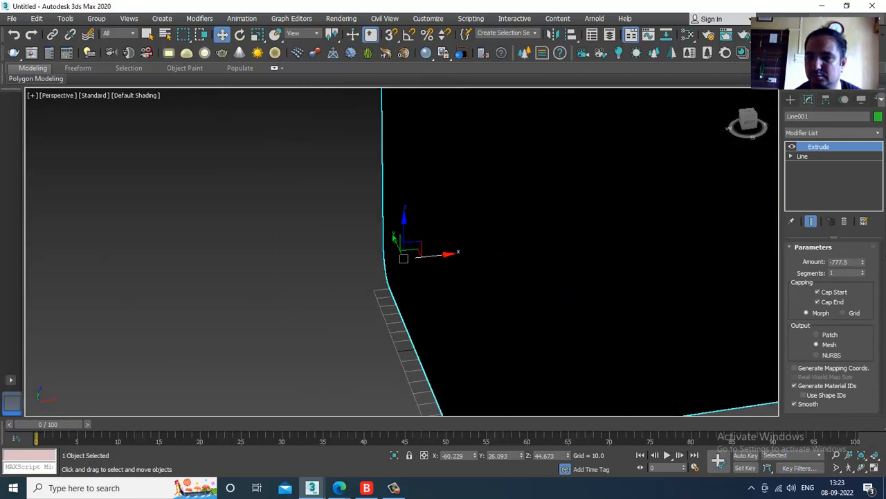
right_click(857, 268)
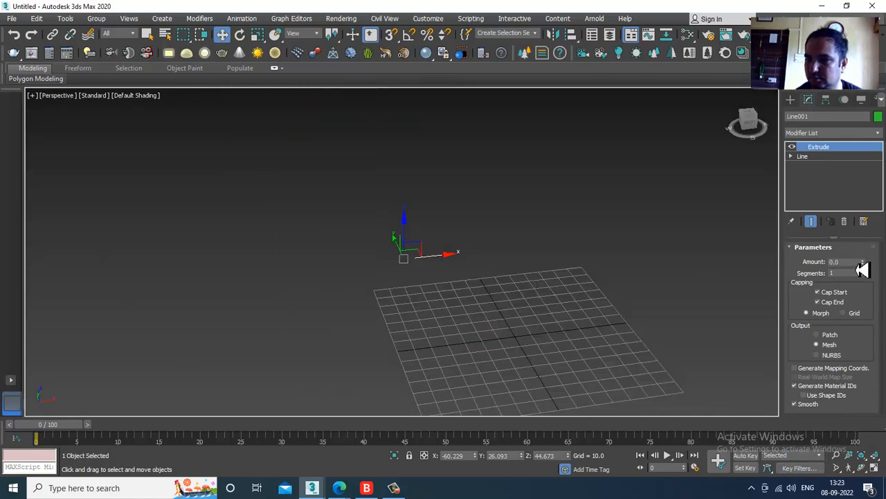
Step: Try extrusion amounts of 50, 200 and 2000 on the line
text(50)
key(Return)
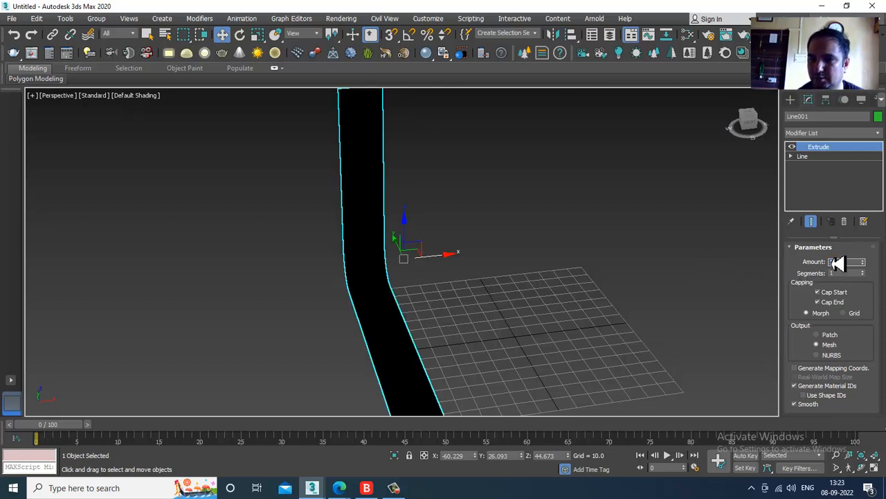
text(200)
key(Return)
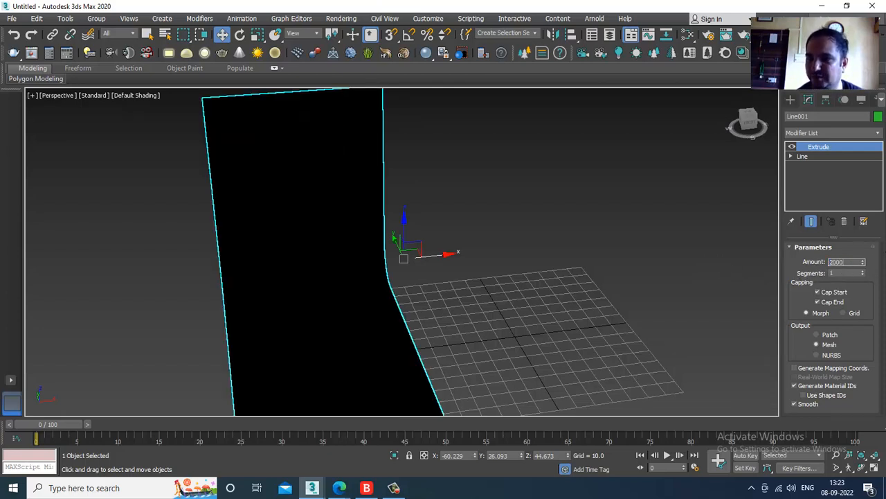
key(Return)
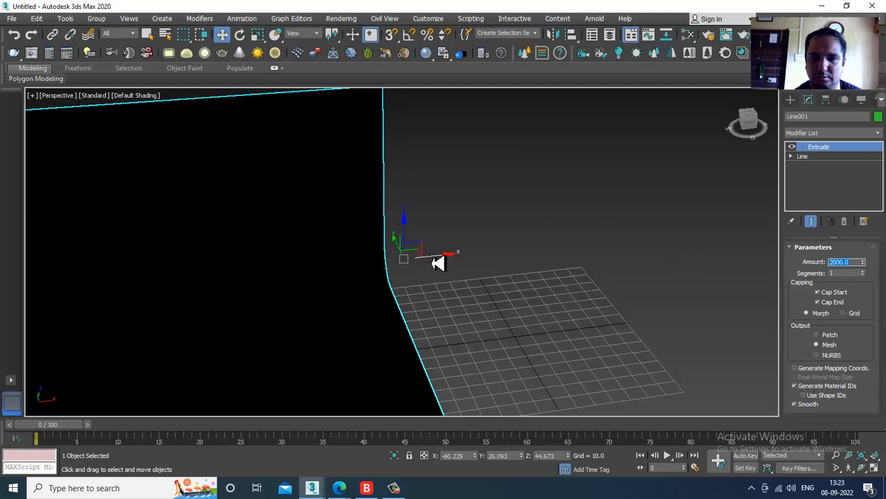
Step: Move the extruded shape along the X axis to about X 195.5
drag(435, 259, 814, 236)
scroll(563, 254, down, 5)
alt+middle_drag(563, 255, 582, 248)
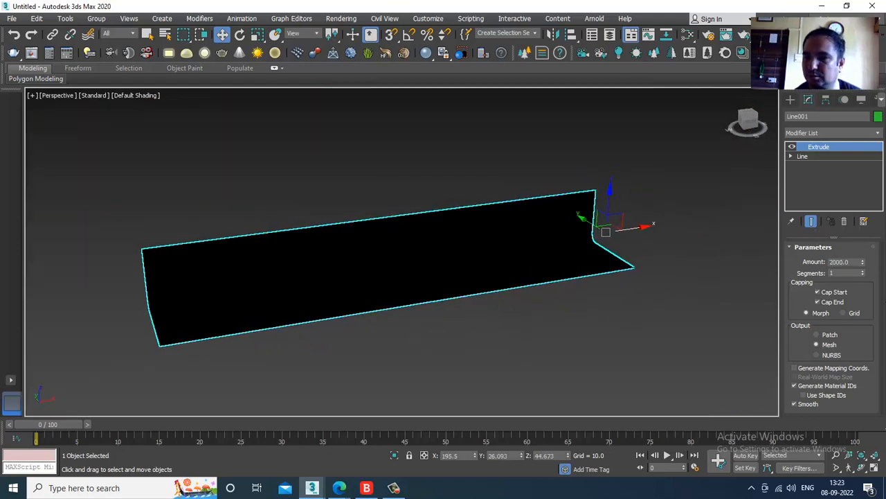
Step: Set the extrusion amount to 150, then widen the backdrop to an amount of about 824
double_click(855, 263)
key(Return)
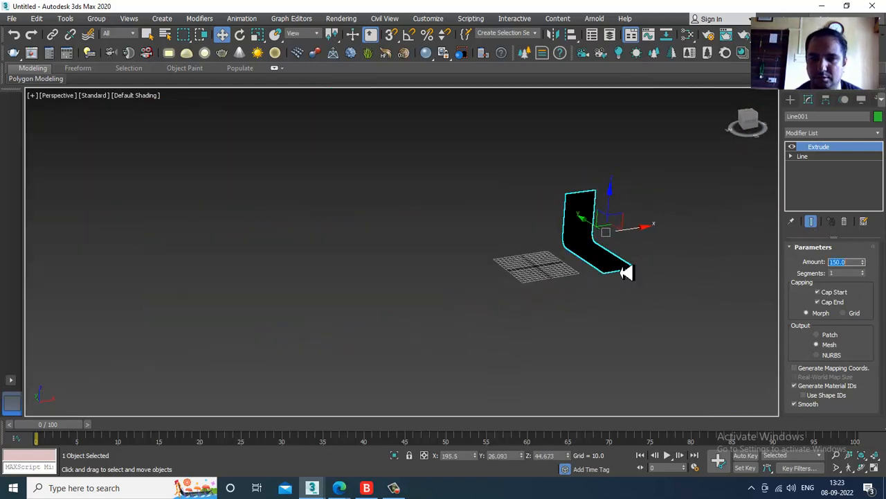
middle_drag(573, 256, 566, 263)
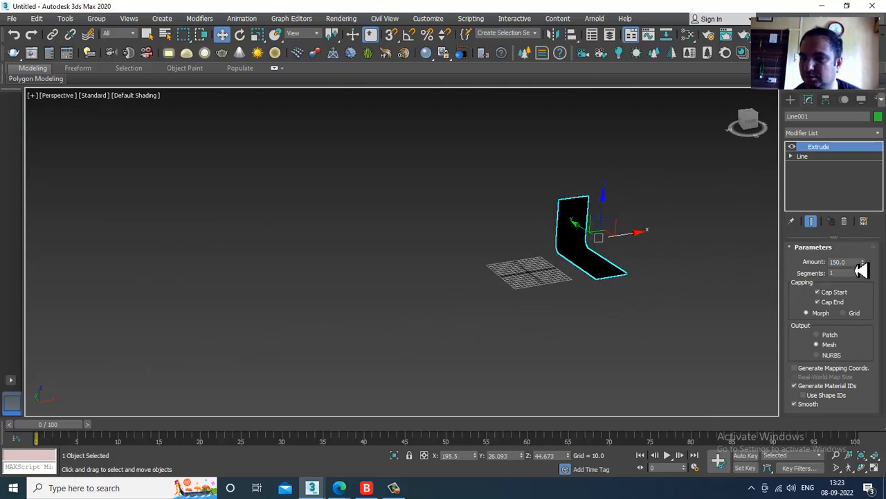
drag(863, 263, 860, 180)
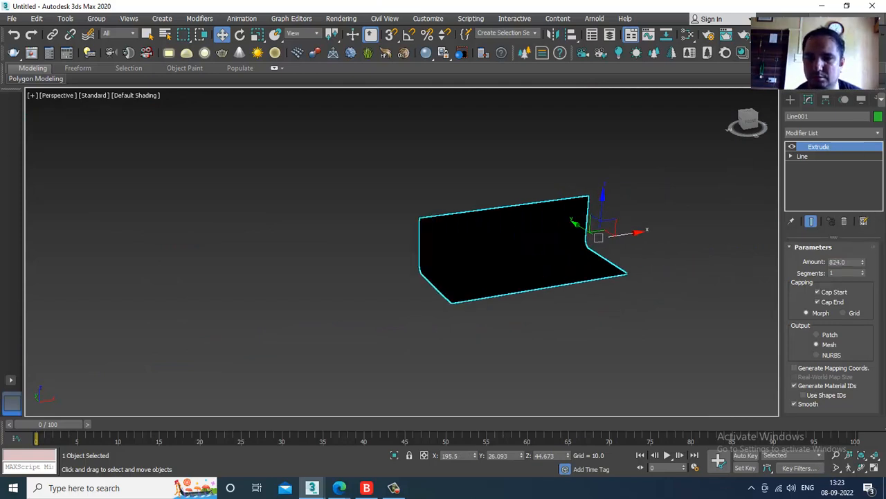
scroll(537, 254, up, 5)
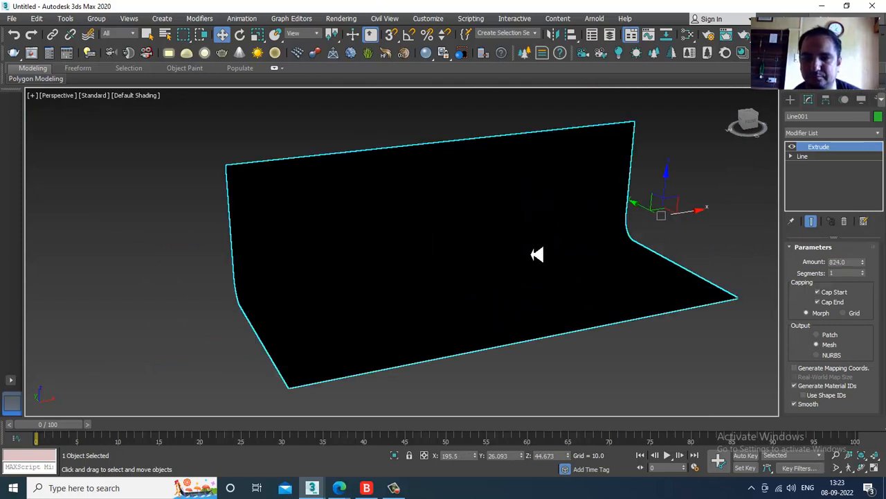
Step: Convert the extruded backdrop to an Editable Poly
right_click(491, 232)
mouse_move(561, 335)
click(613, 337)
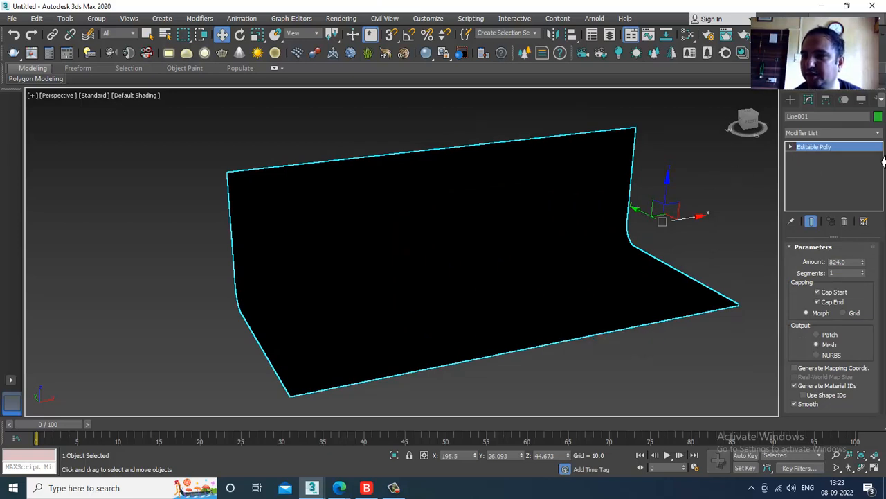
Step: Apply a Shell modifier to the backdrop and check its edges with the Edged Faces display
click(836, 133)
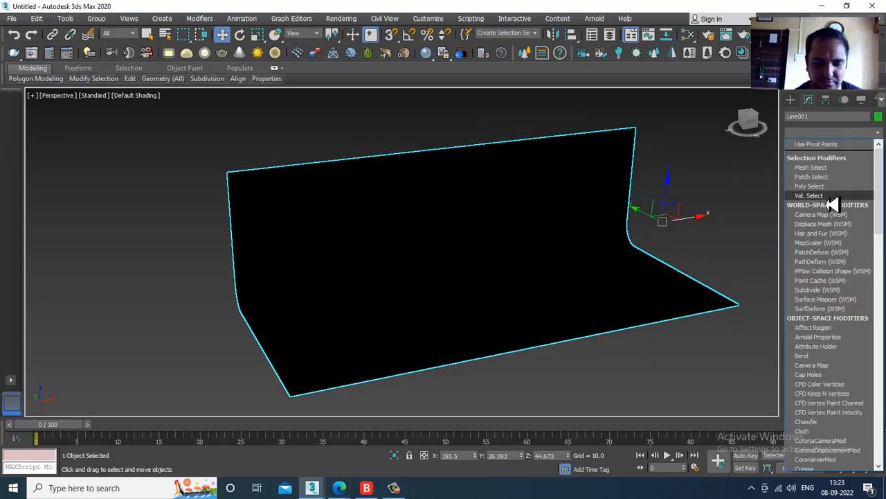
text(sh)
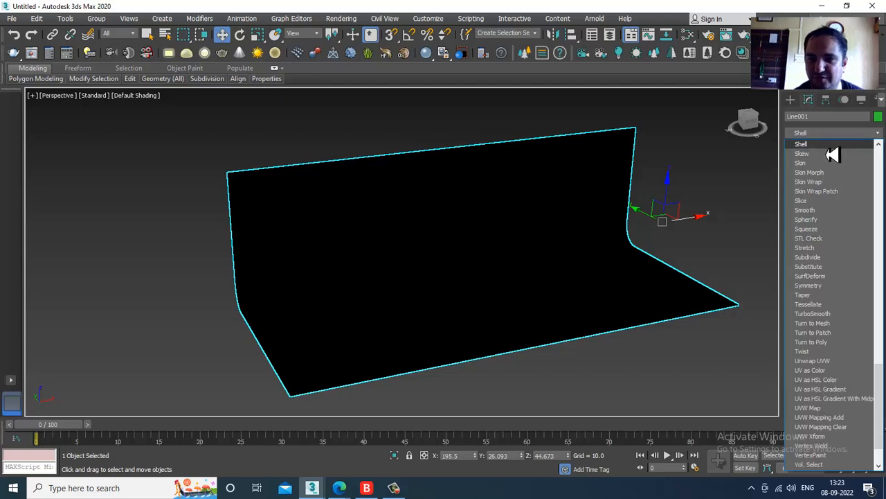
key(Return)
scroll(388, 275, up, 2)
alt+middle_drag(433, 282, 397, 261)
key(F4)
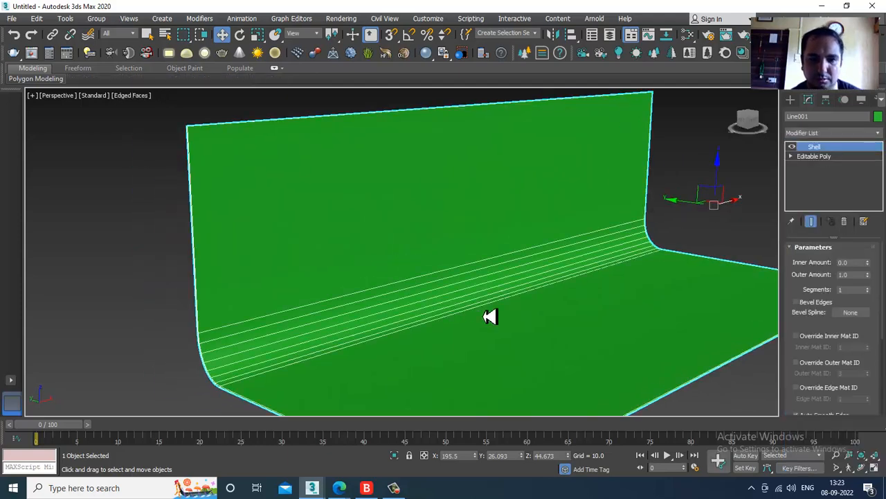
key(F4)
Step: Collapse the backdrop's Shell modifier by converting the object to Editable Poly
right_click(390, 170)
mouse_move(452, 277)
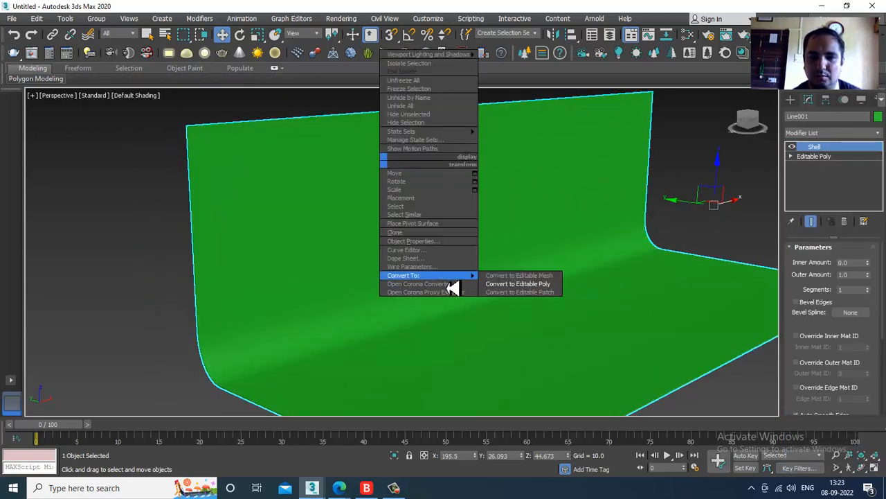
click(529, 284)
scroll(505, 273, up, 6)
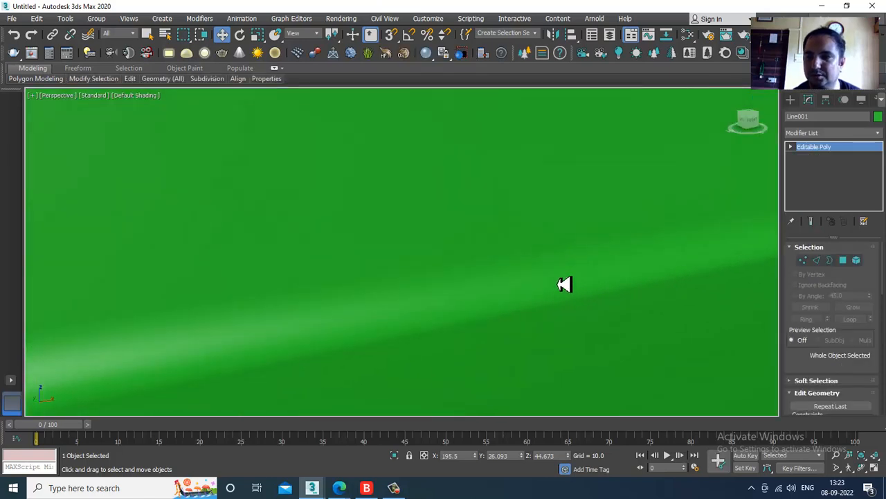
Step: Create a teapot primitive on the floor of the backdrop
click(791, 100)
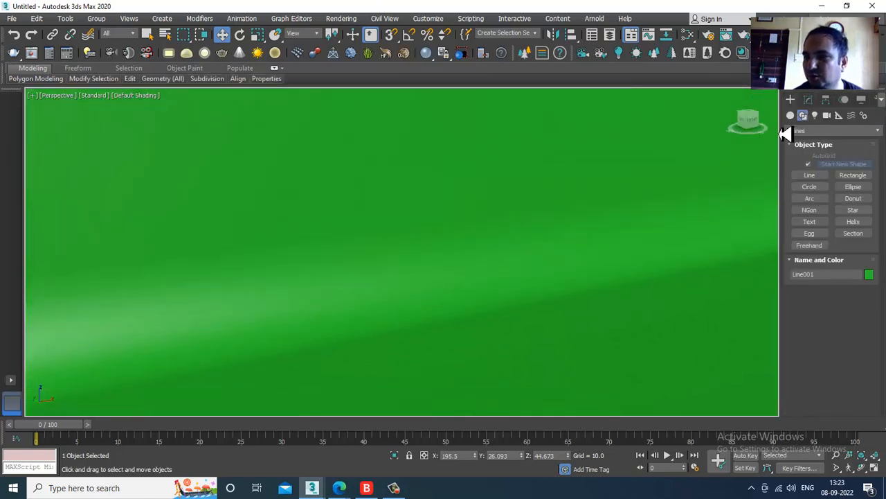
click(791, 115)
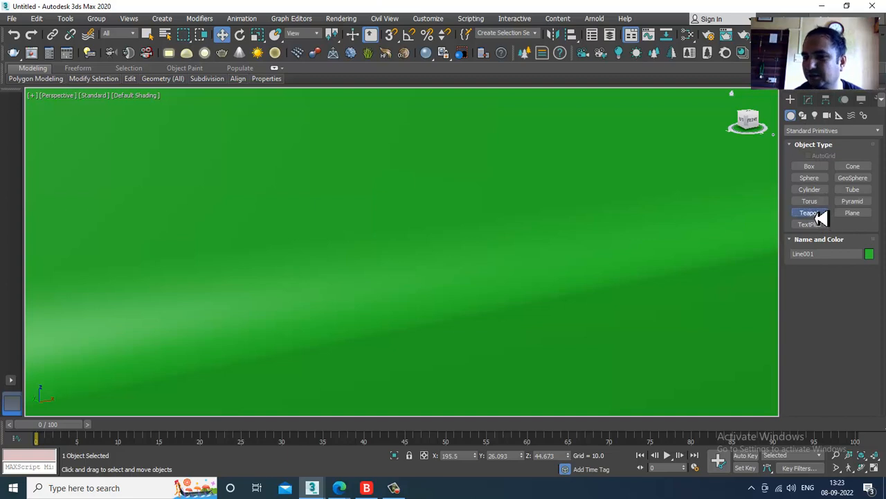
click(812, 214)
drag(489, 350, 508, 375)
key(w)
Step: Rotate the teapot slightly about its vertical axis
mouse_move(501, 348)
alt+middle_down()
mouse_move(489, 348)
mouse_move(510, 343)
mouse_move(554, 358)
mouse_move(504, 356)
alt+middle_up()
key(e)
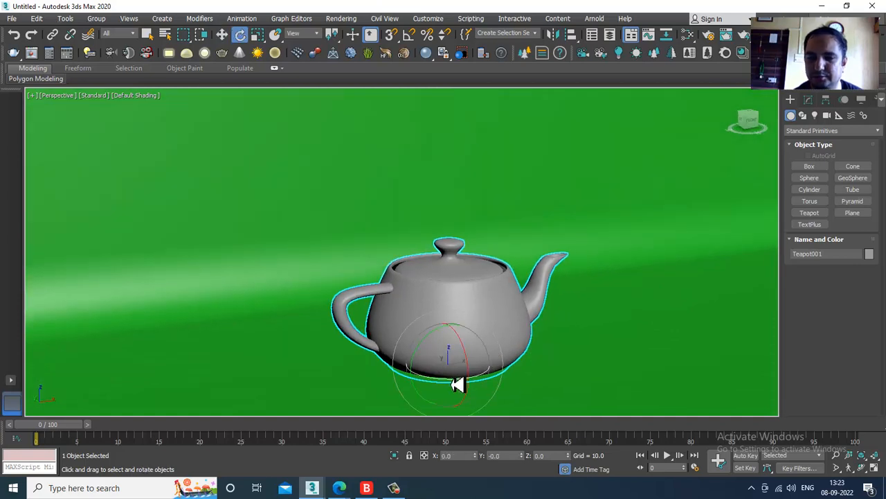
drag(454, 385, 472, 385)
key(w)
Step: Create a sphere beside the teapot's spout, at about X -10.9, Y 7.8, Z 24.2
click(809, 177)
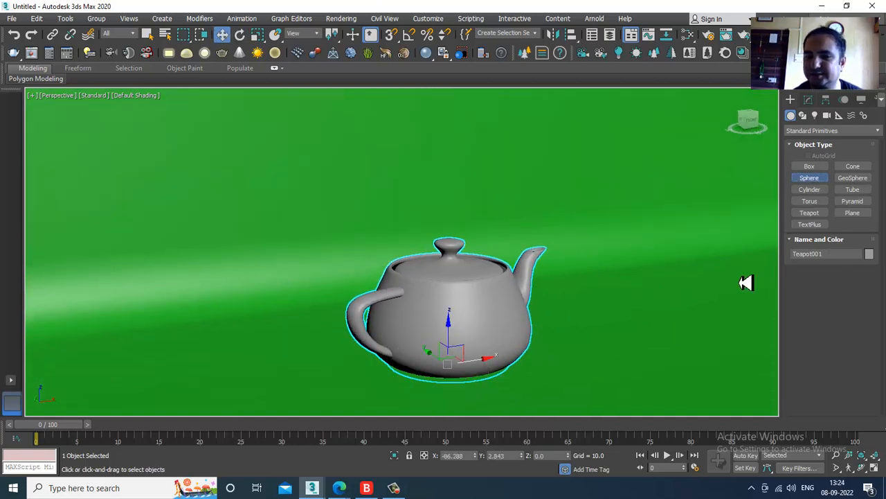
drag(639, 329, 649, 226)
scroll(591, 300, down, 3)
scroll(596, 299, up, 3)
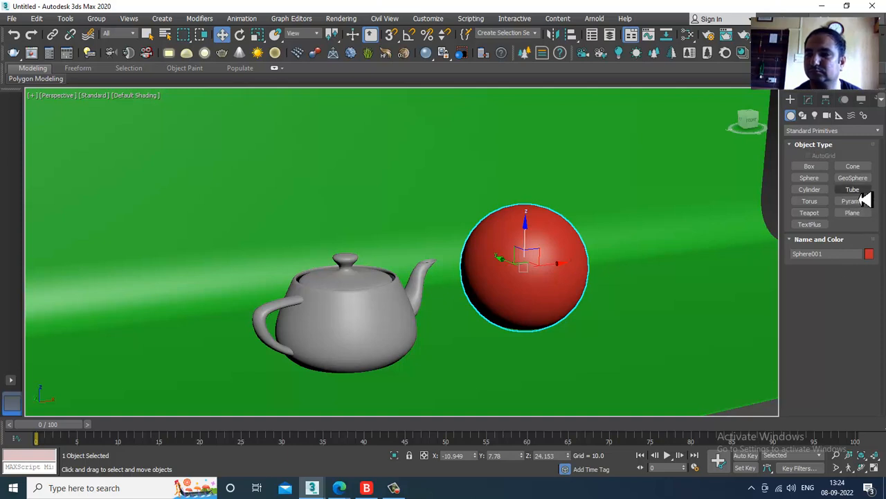
click(809, 189)
drag(645, 302, 655, 312)
right_click(655, 312)
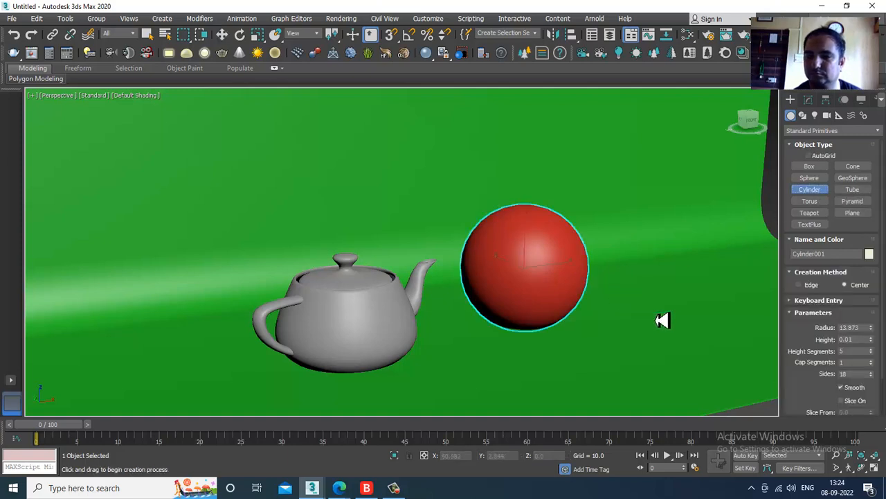
Step: Clone the sphere along the X axis as one independent copy, at about X 54
key(w)
mouse_move(563, 272)
shift+mouse_down()
mouse_move(693, 271)
mouse_move(696, 254)
shift+mouse_up()
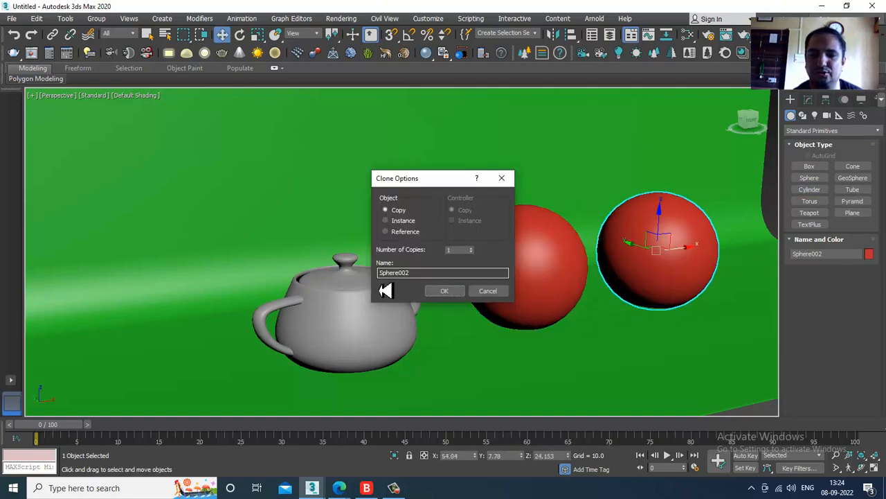
click(447, 292)
Step: Set the production renderer to CoronaRenderer in the Render Setup
scroll(572, 305, up, 3)
mouse_move(598, 304)
middle_down()
mouse_move(573, 304)
mouse_move(587, 302)
middle_up()
scroll(586, 295, down, 3)
scroll(586, 262, up, 4)
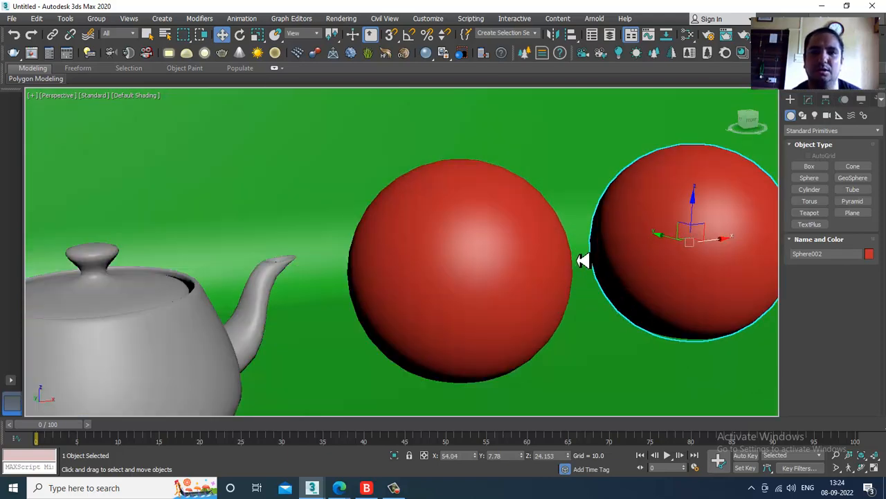
click(339, 20)
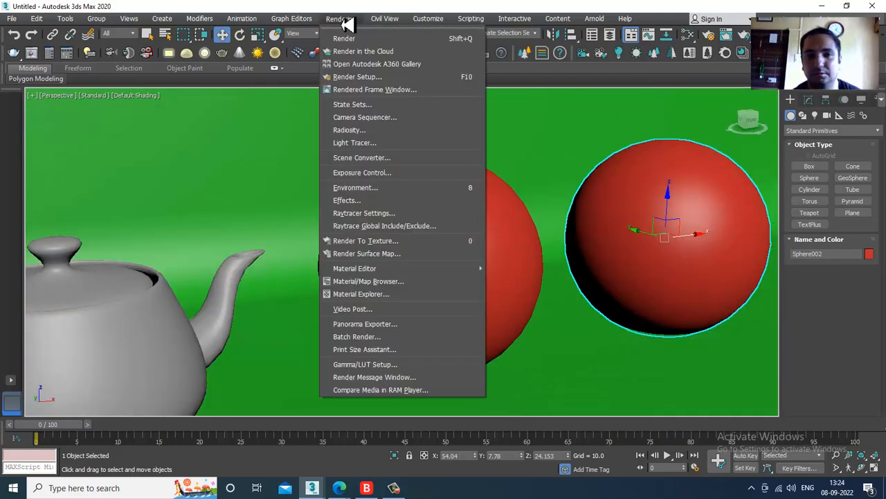
click(389, 79)
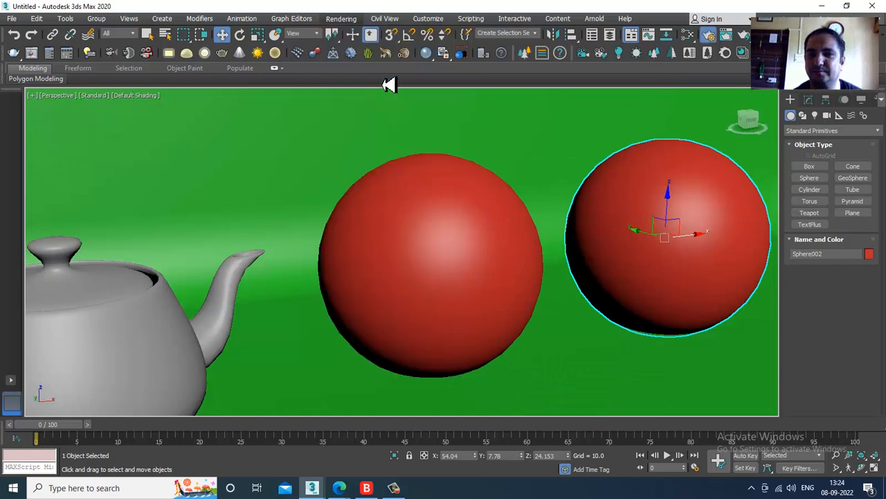
click(713, 150)
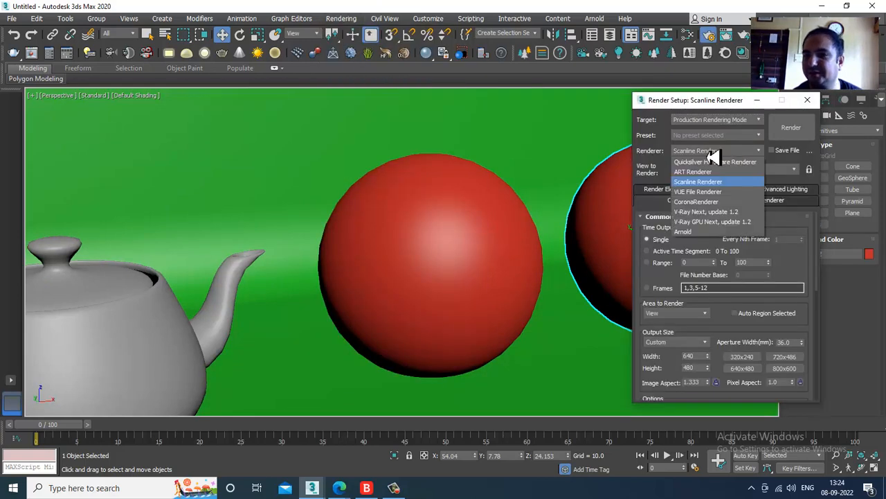
click(734, 202)
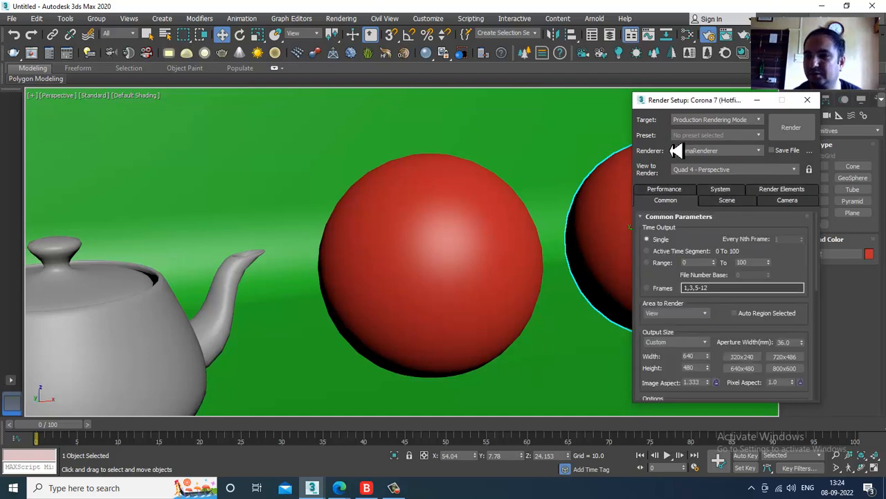
click(713, 152)
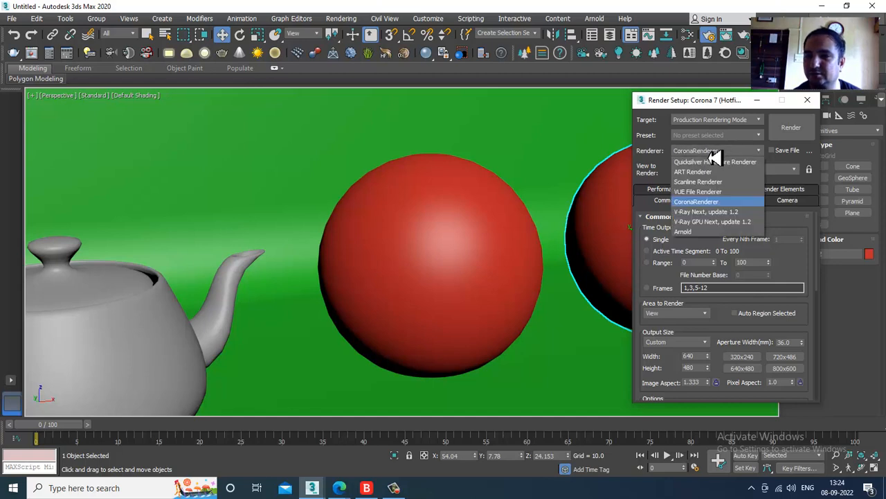
click(714, 153)
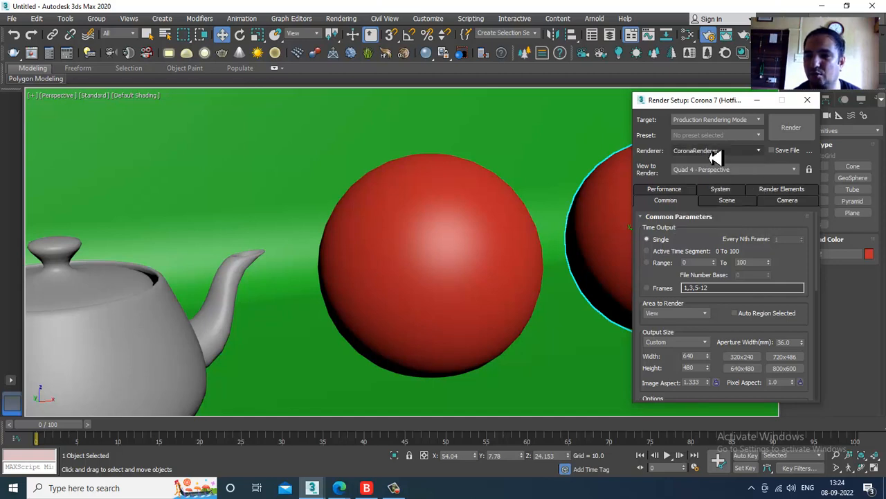
Step: Look through the Corona render settings for Scene, Camera, Performance, System and Render Elements, and minimize the Render Setup window
click(790, 206)
click(651, 190)
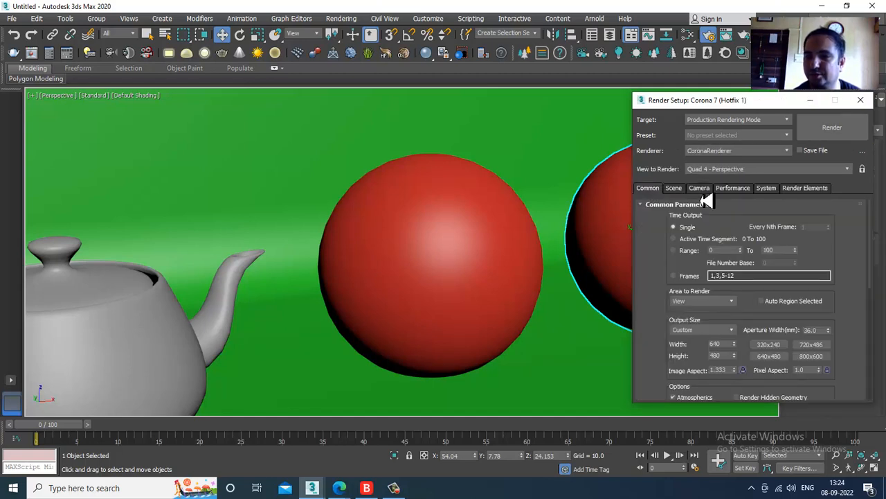
click(676, 189)
click(699, 191)
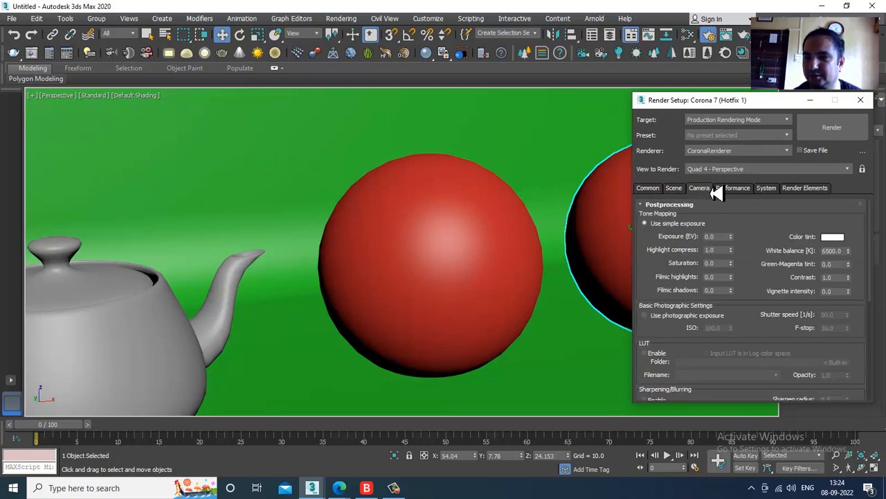
click(732, 189)
click(769, 191)
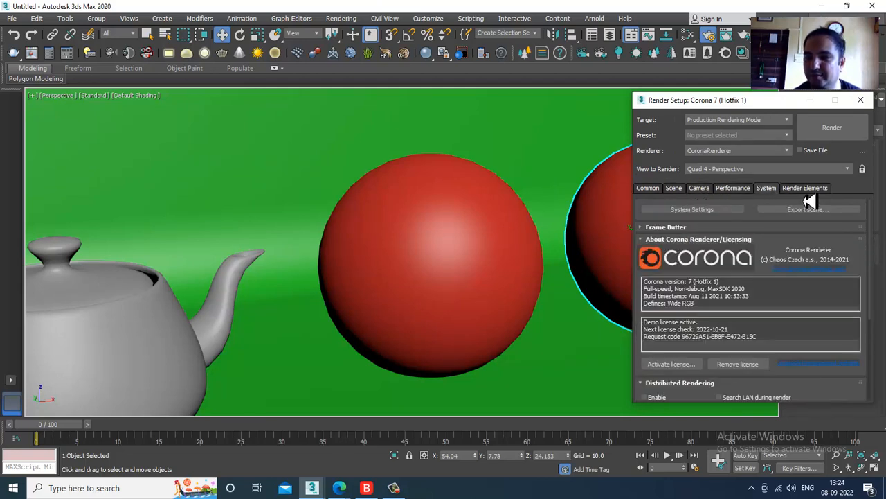
click(805, 190)
click(649, 189)
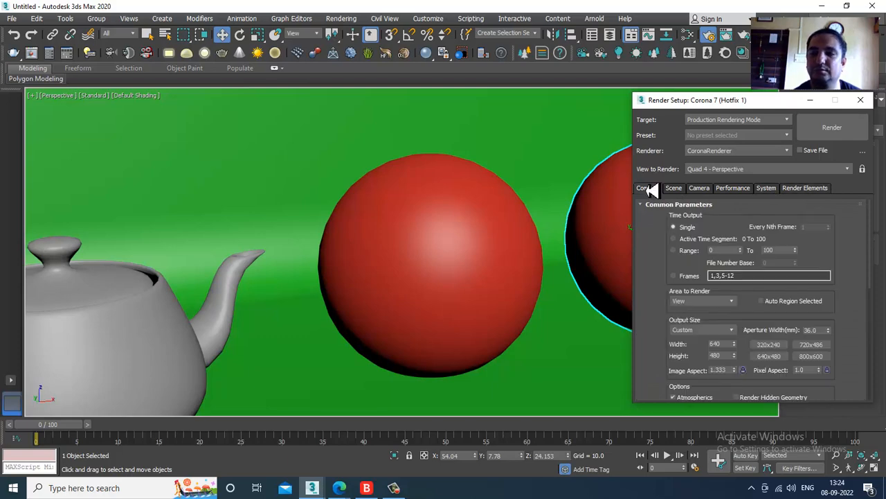
click(810, 101)
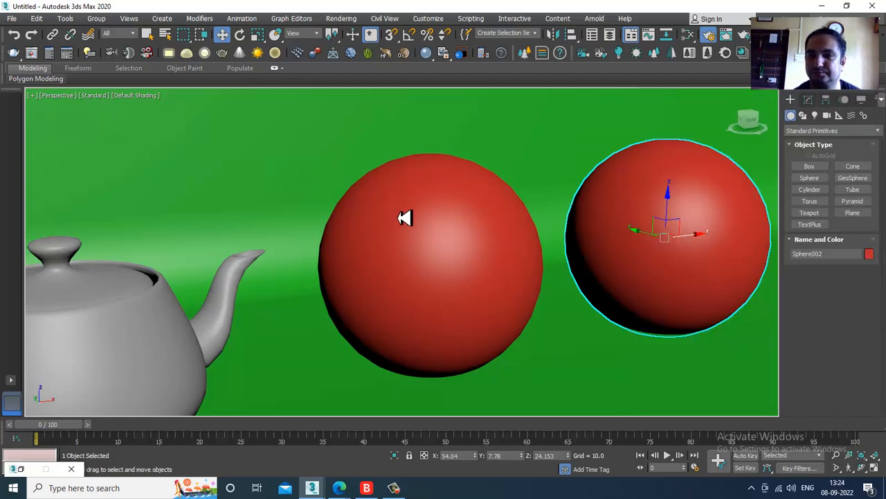
Step: Open the Corona Material Library, move it aside and select the green backdrop
scroll(395, 211, down, 3)
scroll(392, 210, up, 2)
middle_drag(392, 210, 402, 213)
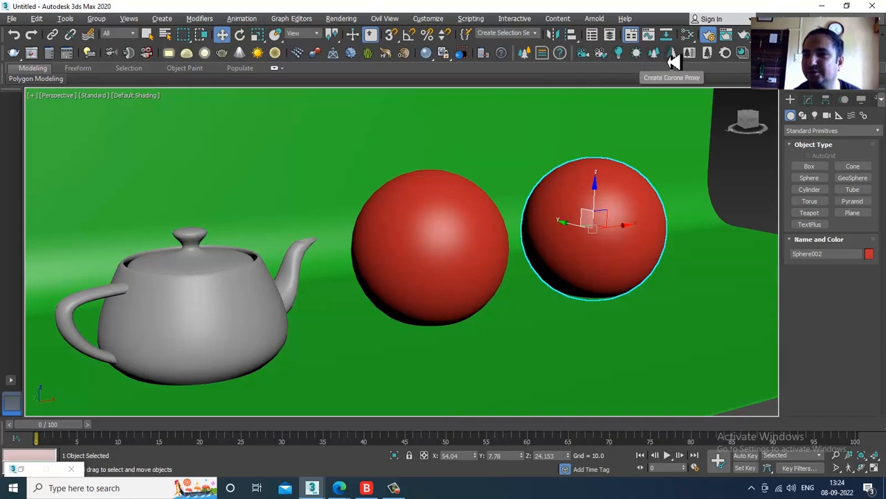
click(743, 55)
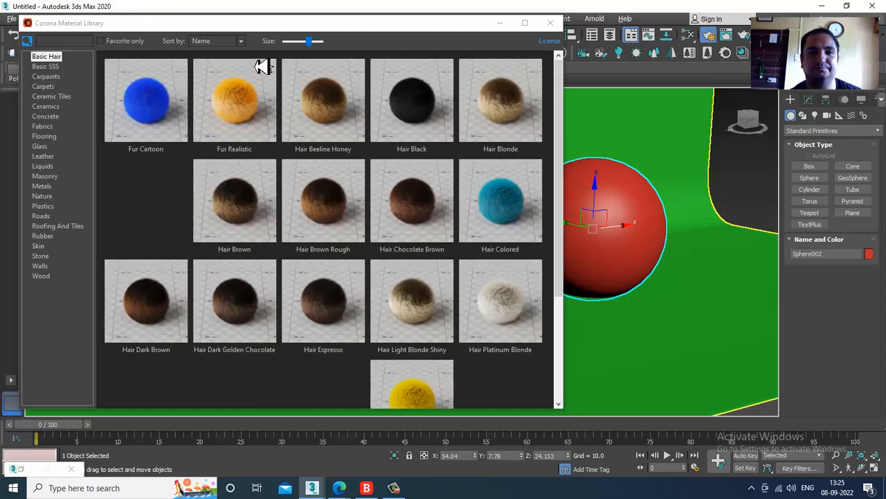
drag(263, 28, 192, 43)
scroll(619, 237, down, 3)
alt+middle_drag(641, 238, 631, 219)
click(599, 191)
scroll(600, 195, down, 4)
scroll(633, 218, up, 3)
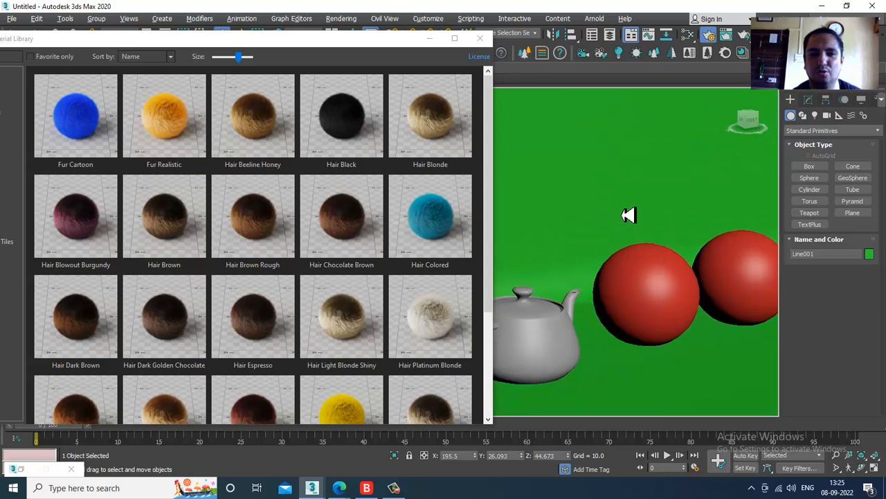
Step: Narrow the Corona Material Library window and place it clear of the teapot and spheres
drag(55, 45, 382, 54)
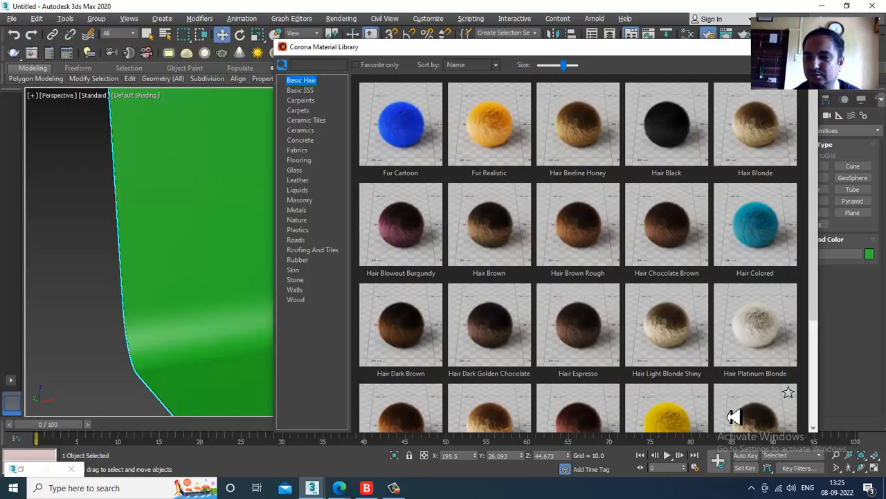
drag(824, 441, 621, 437)
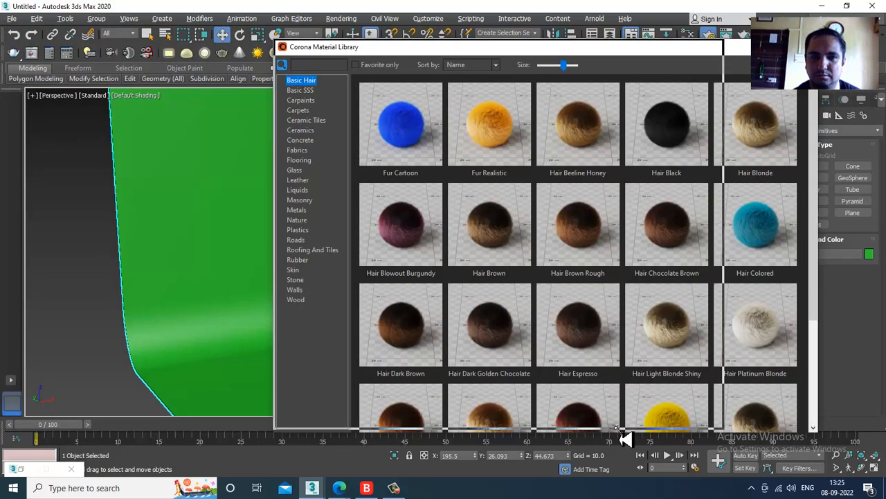
drag(331, 50, 182, 28)
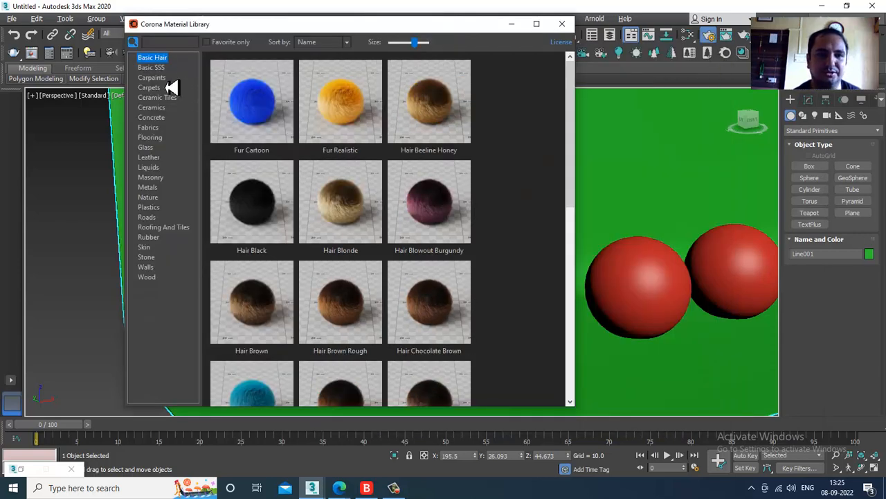
click(165, 98)
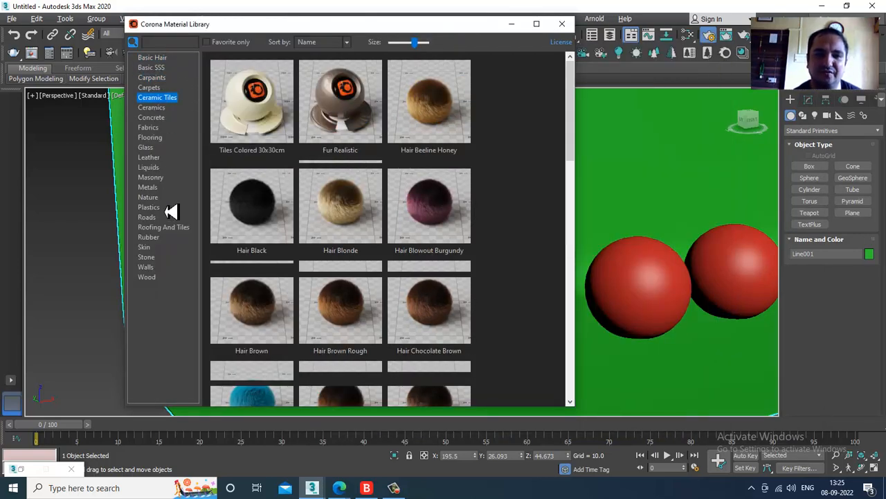
drag(382, 36, 221, 44)
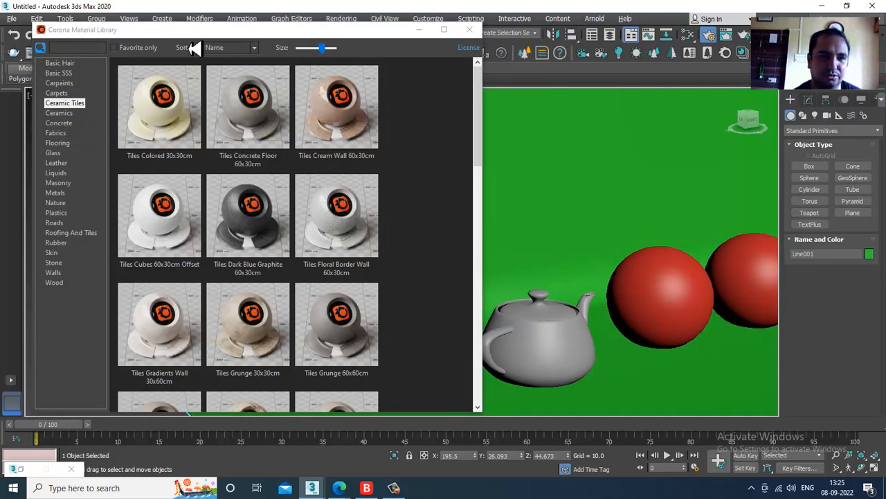
Step: Assign the Plaster Shadow Smooth material from the Walls category to the selected backdrop
click(62, 280)
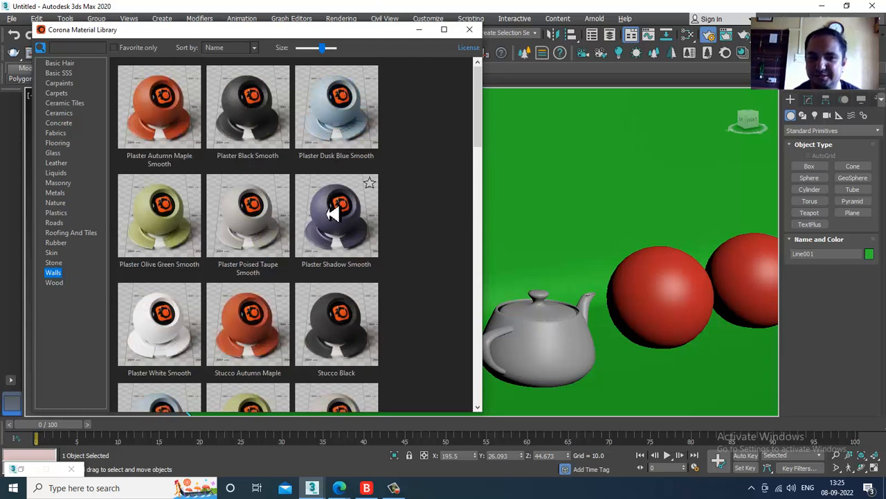
right_click(327, 206)
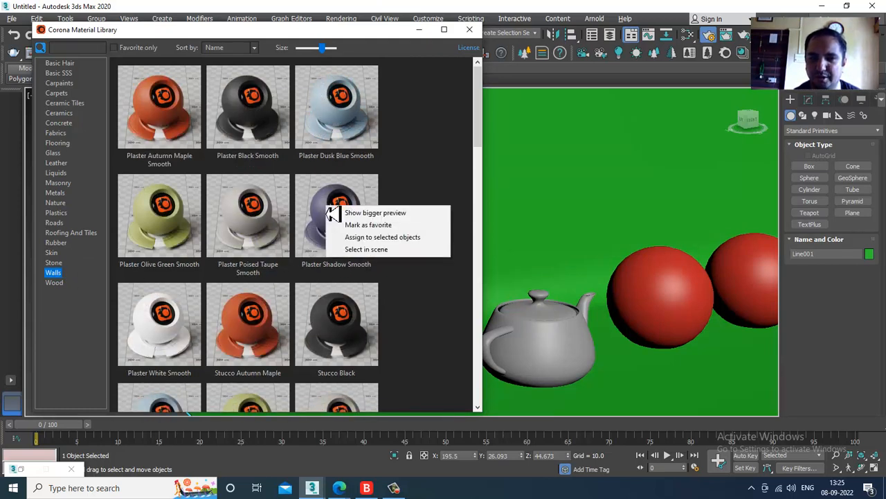
click(391, 237)
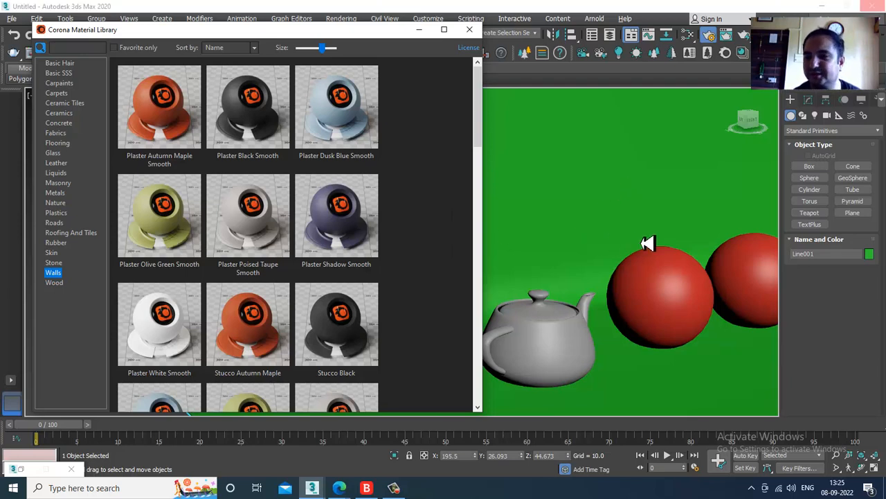
Step: Assign the Glass Safety material from the Glass category to the sphere next to the teapot
scroll(637, 227, down, 4)
scroll(594, 230, up, 6)
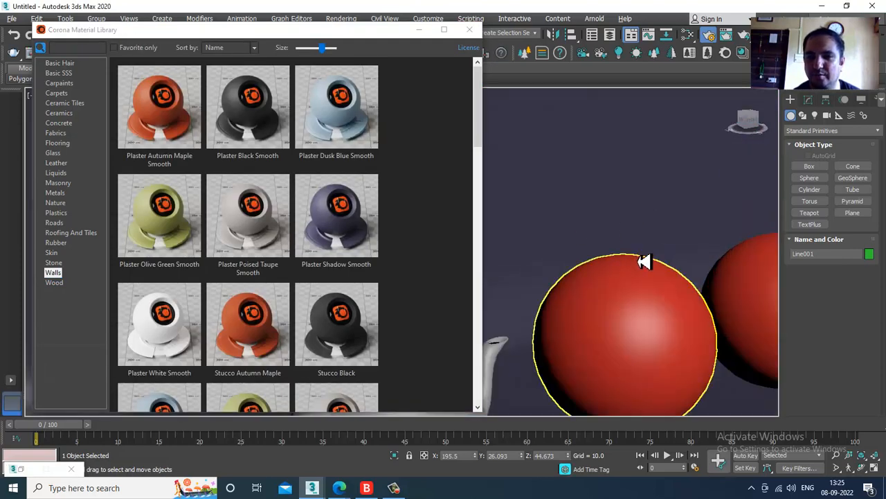
click(647, 297)
scroll(647, 297, down, 3)
scroll(638, 298, up, 2)
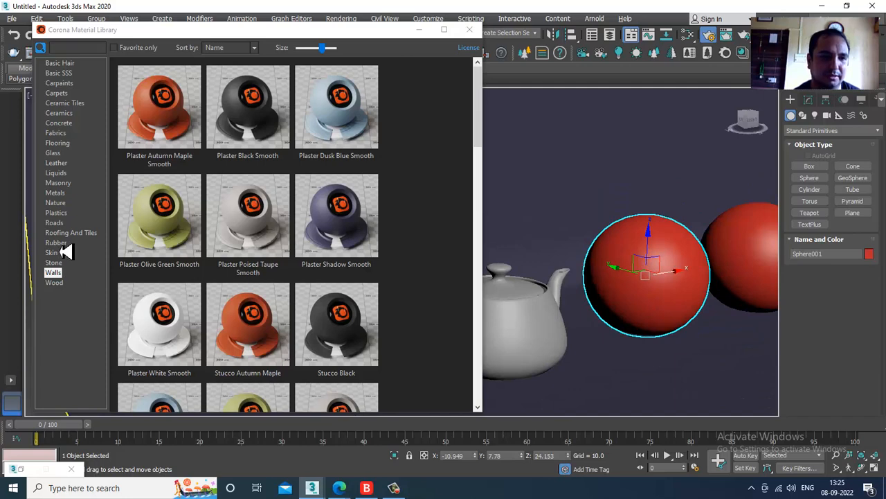
click(58, 153)
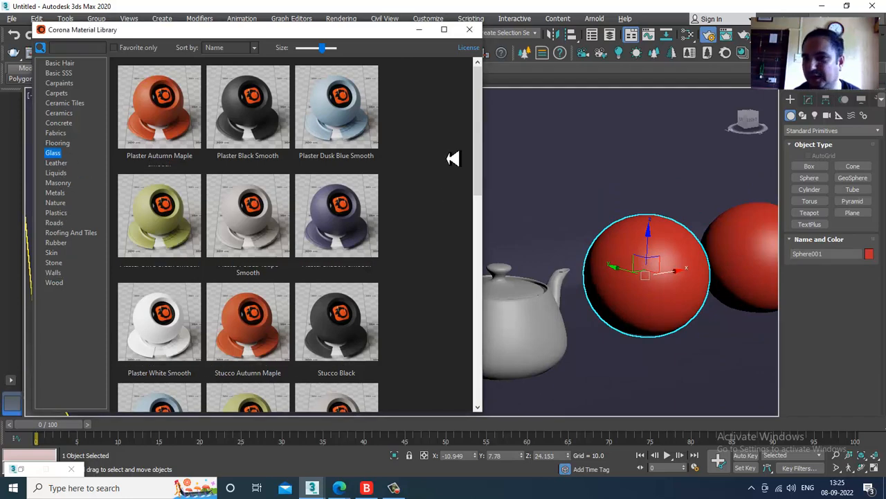
drag(483, 163, 494, 230)
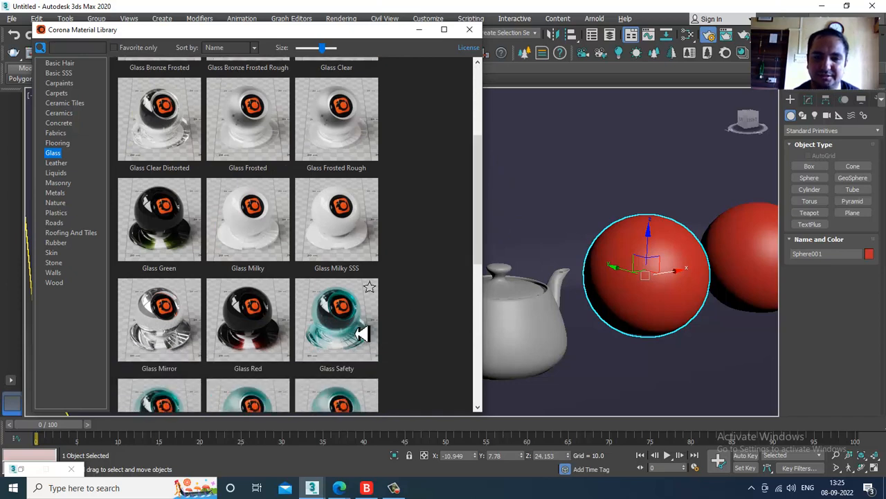
right_click(339, 322)
click(402, 351)
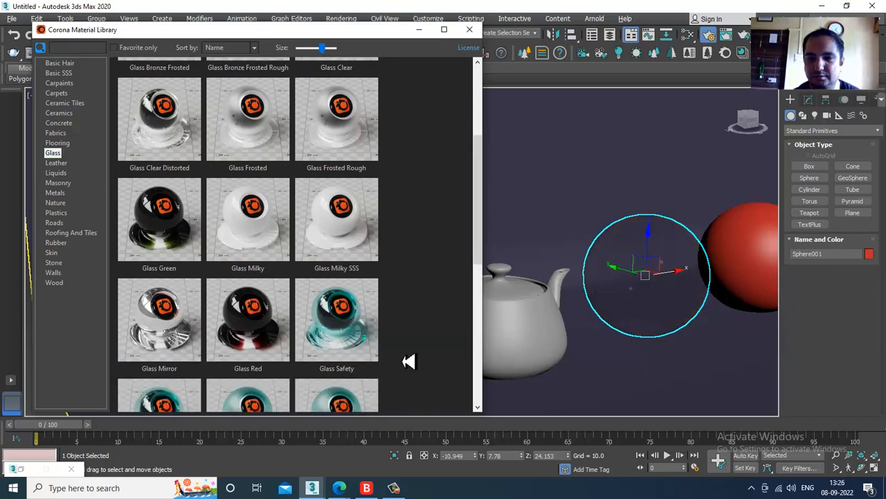
Step: Select the teapot and close the Corona Material Library
click(491, 337)
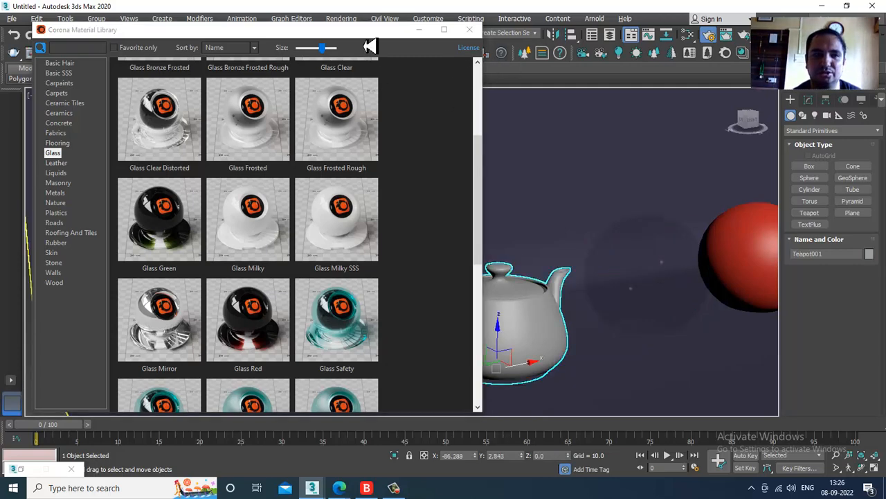
click(469, 31)
mouse_move(633, 271)
alt+middle_down()
mouse_move(647, 279)
mouse_move(633, 273)
alt+middle_up()
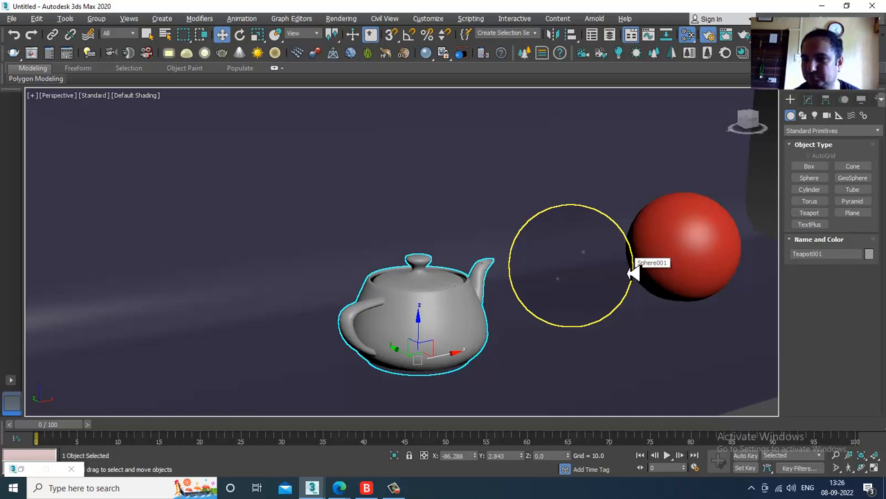
Step: Open the Slate Material Editor and expand the list of Corona materials
key(m)
click(394, 487)
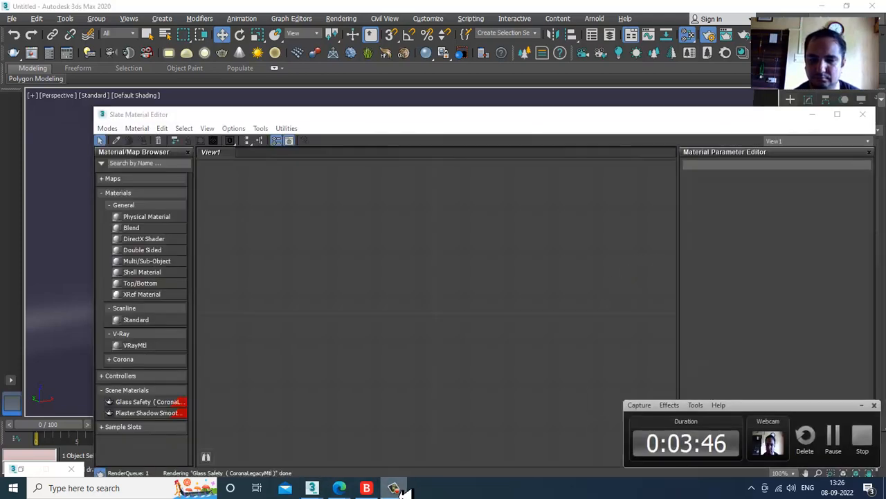
click(396, 488)
drag(208, 119, 198, 63)
click(117, 305)
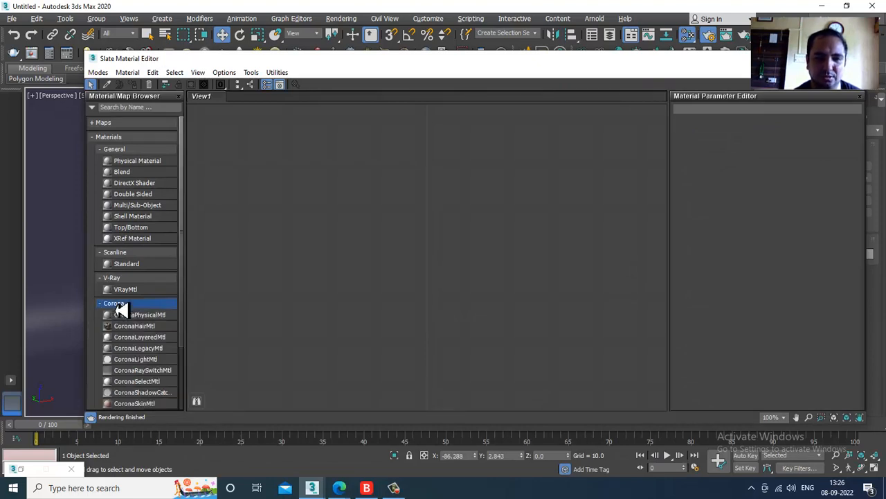
drag(188, 298, 193, 323)
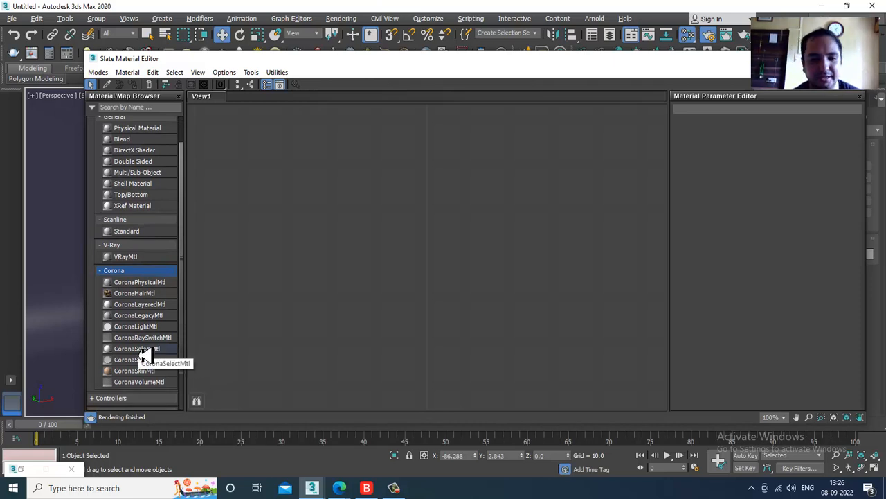
drag(143, 355, 410, 202)
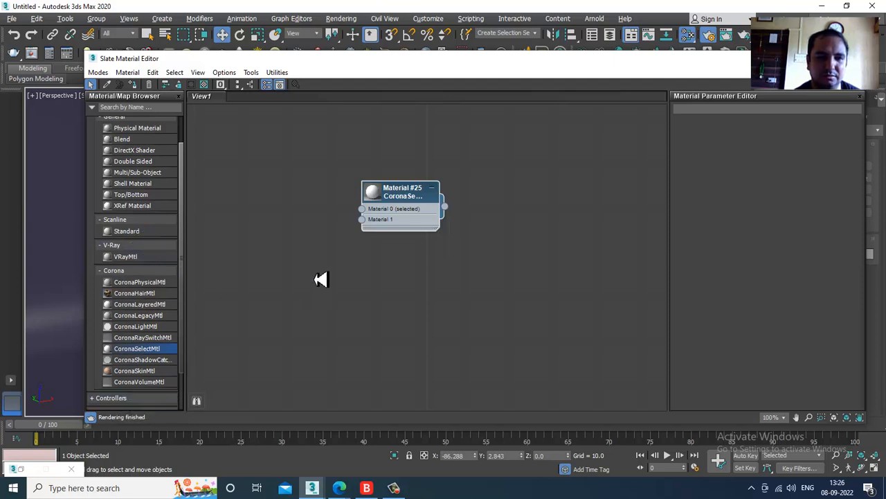
double_click(398, 197)
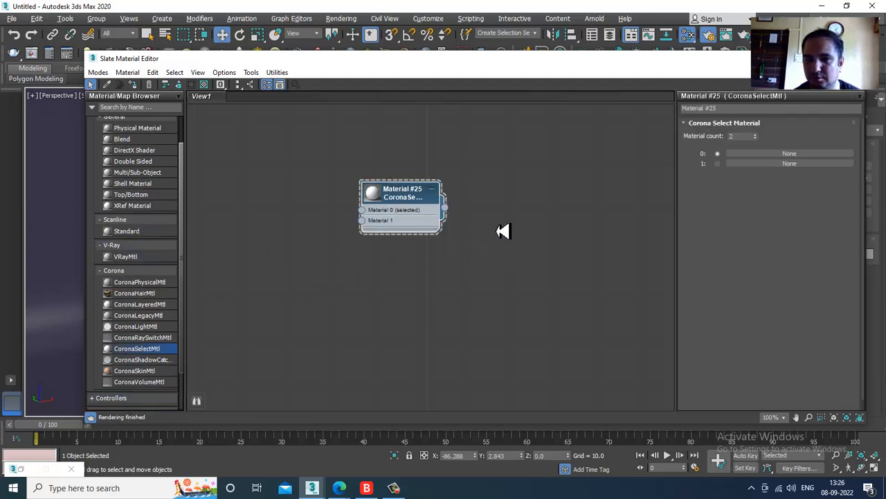
click(432, 188)
key(Delete)
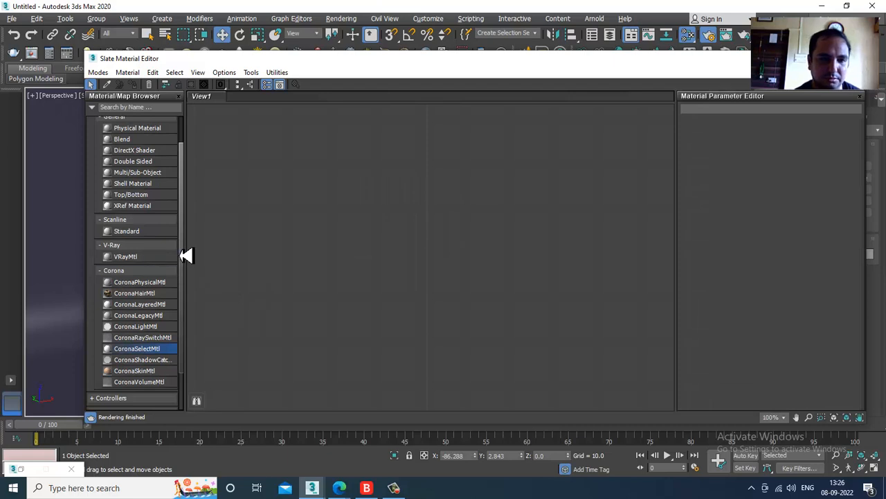
scroll(183, 277, down, 2)
click(118, 351)
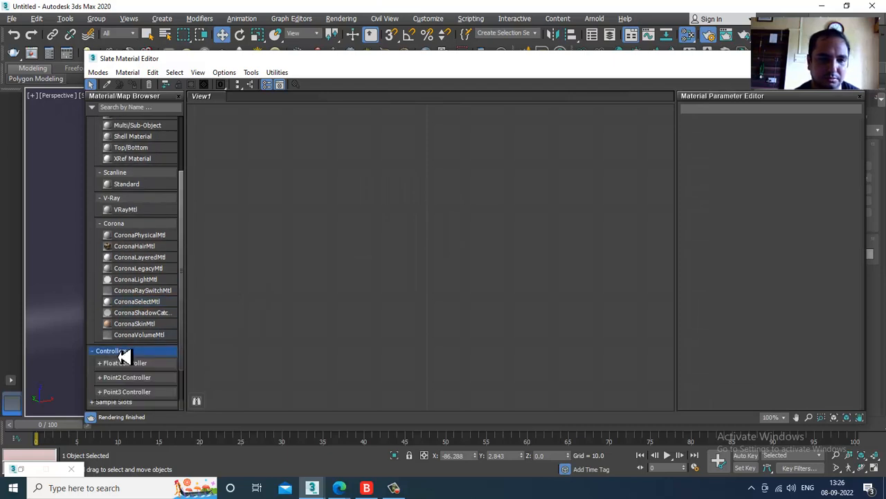
scroll(128, 356, down, 2)
scroll(133, 355, up, 5)
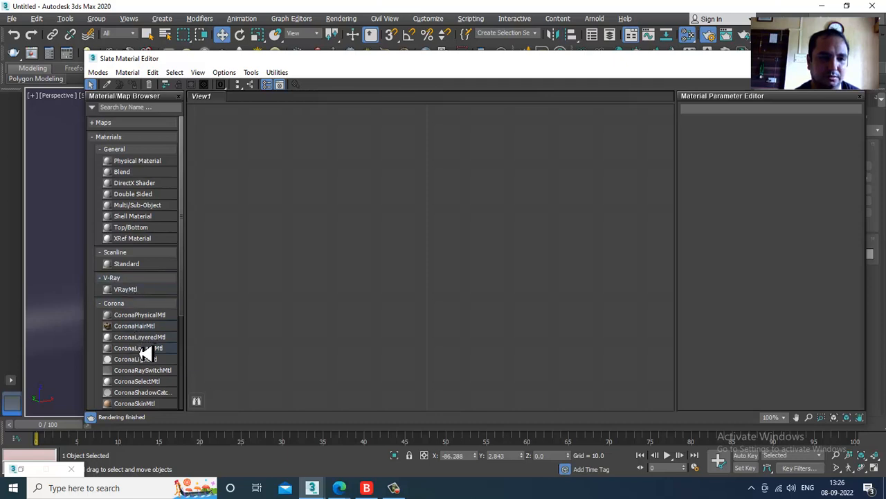
scroll(156, 339, down, 2)
Step: Add a CoronaPhysicalMtl node to the material view and show its parameters
right_click(350, 141)
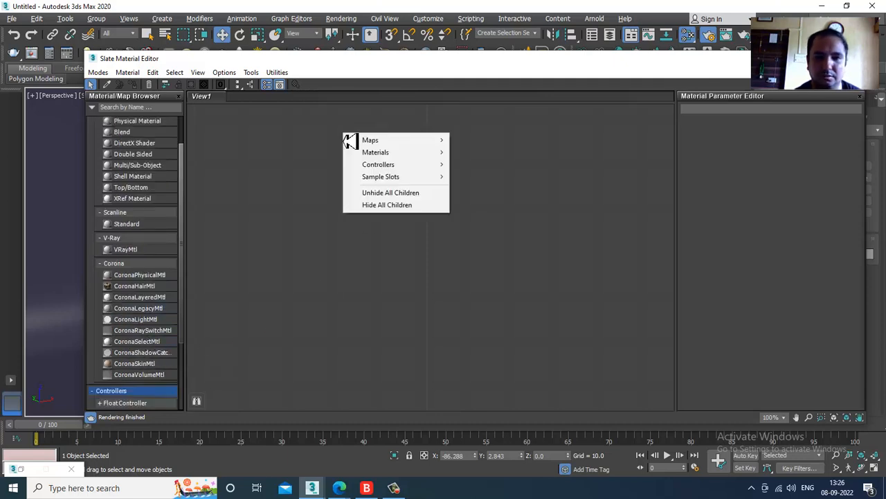
mouse_move(415, 157)
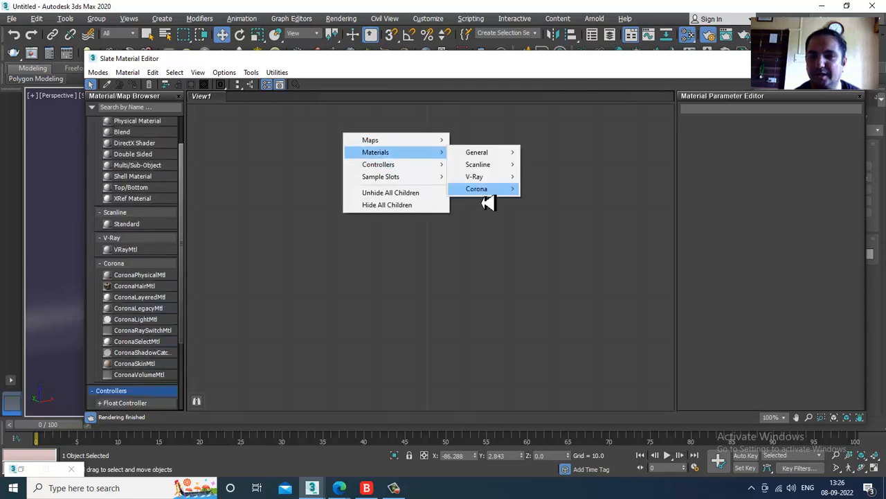
mouse_move(486, 194)
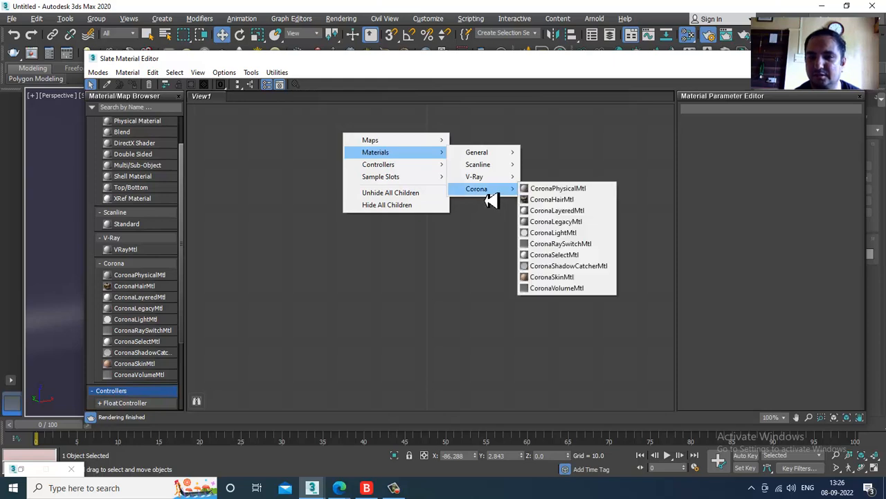
click(558, 192)
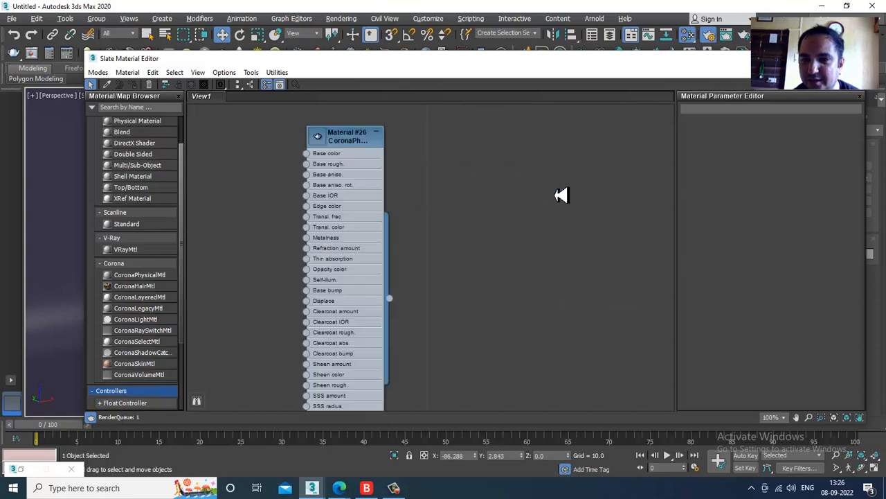
double_click(354, 144)
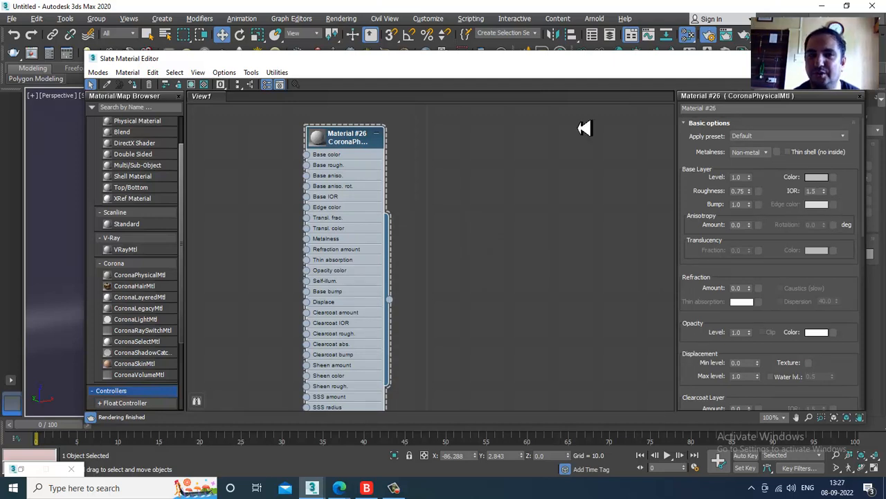
drag(492, 72, 473, 167)
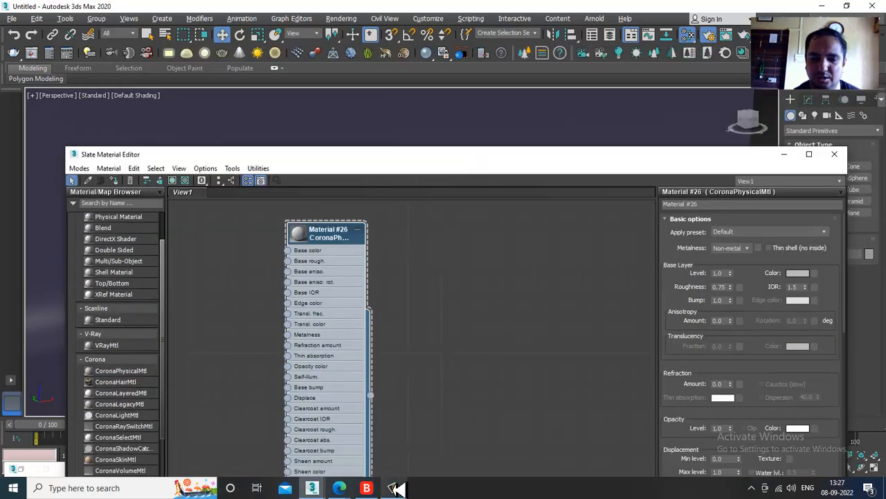
mouse_move(395, 488)
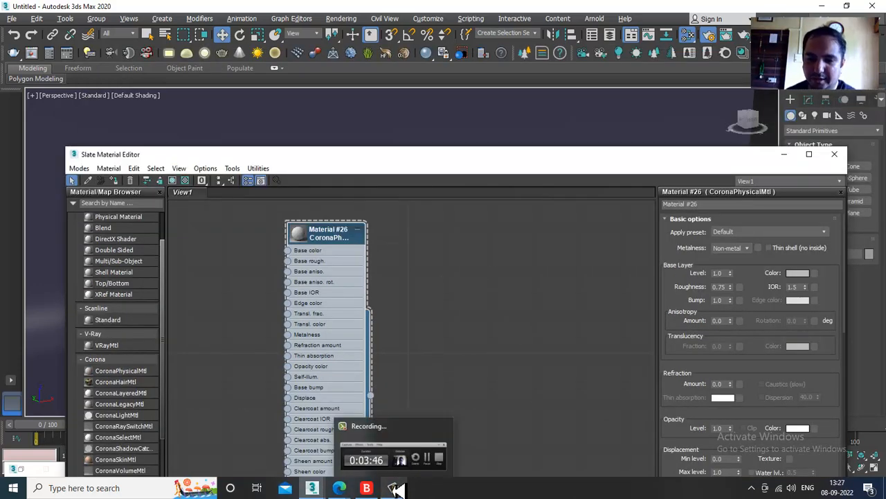
click(394, 489)
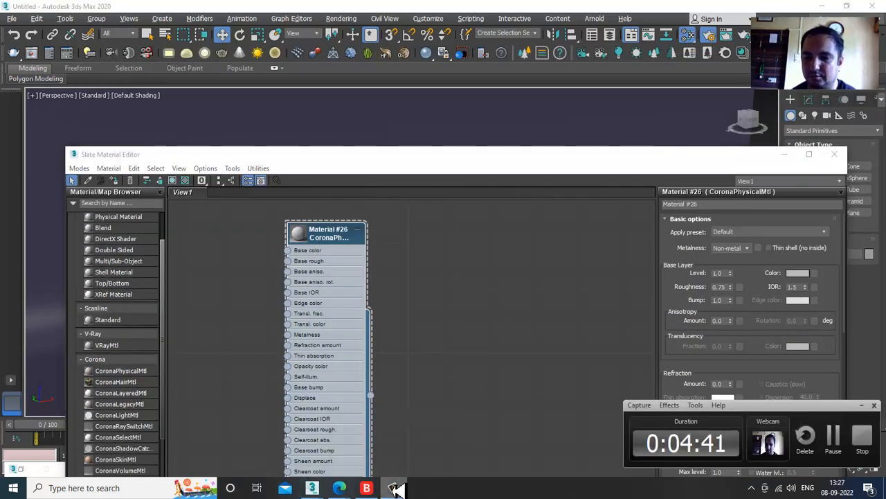
click(843, 438)
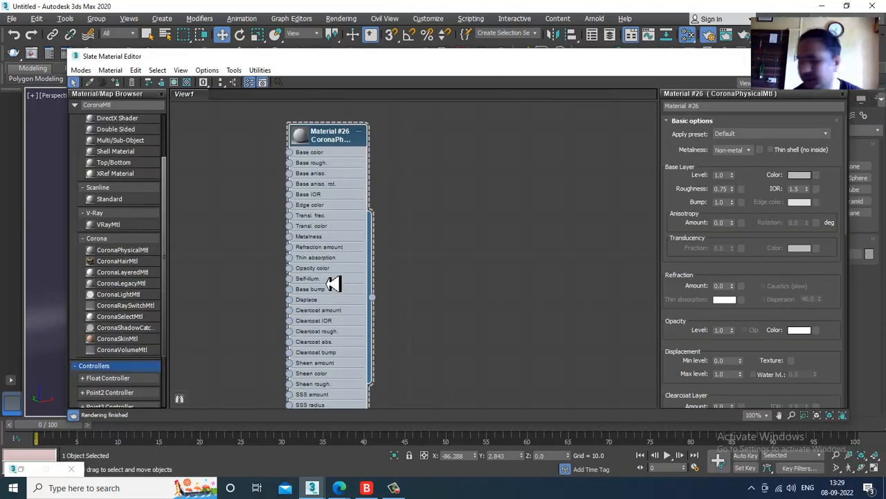
Step: Move the CoronaPhysicalMtl node aside, add a CoronaLegacyMtl node beside it and show the new node's parameters
drag(334, 143, 255, 152)
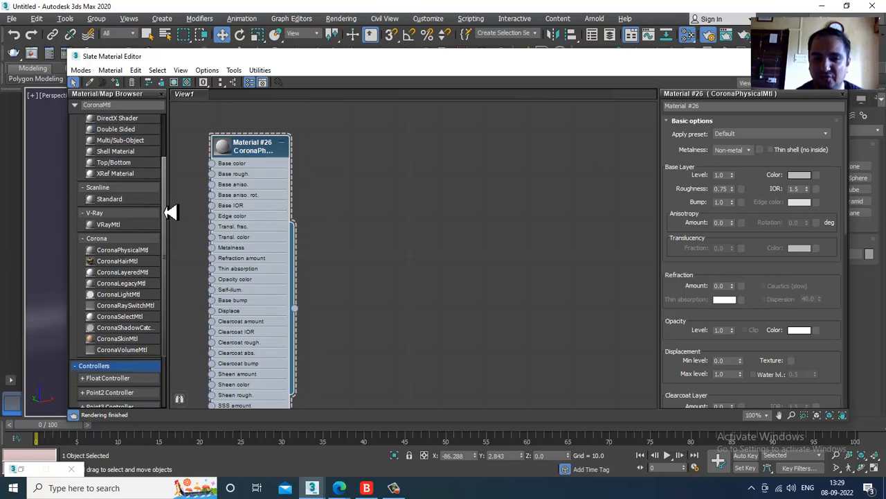
drag(165, 213, 165, 216)
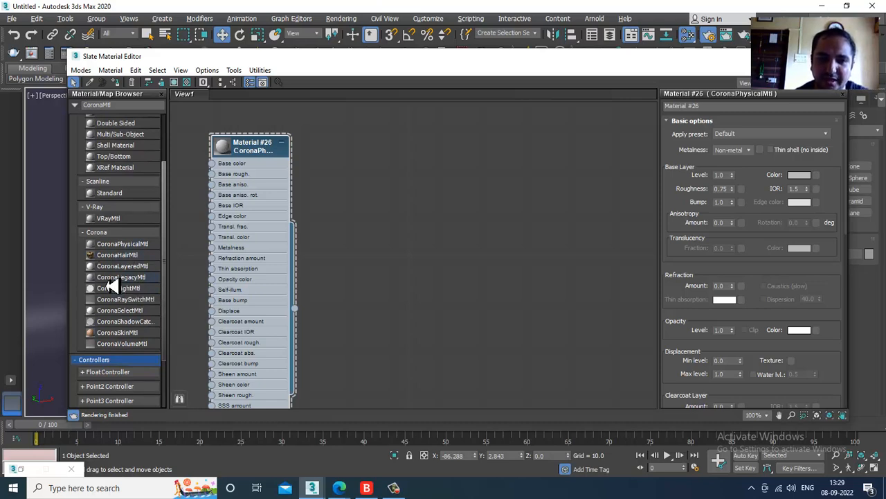
drag(110, 281, 483, 186)
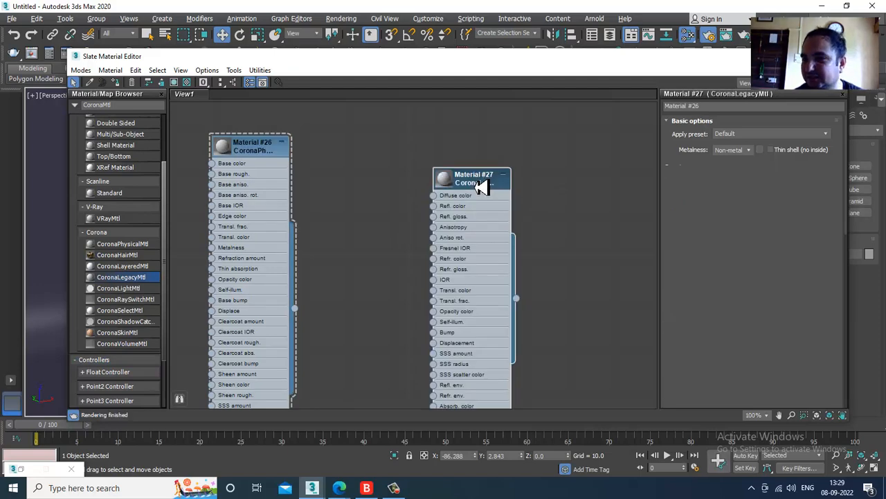
click(482, 186)
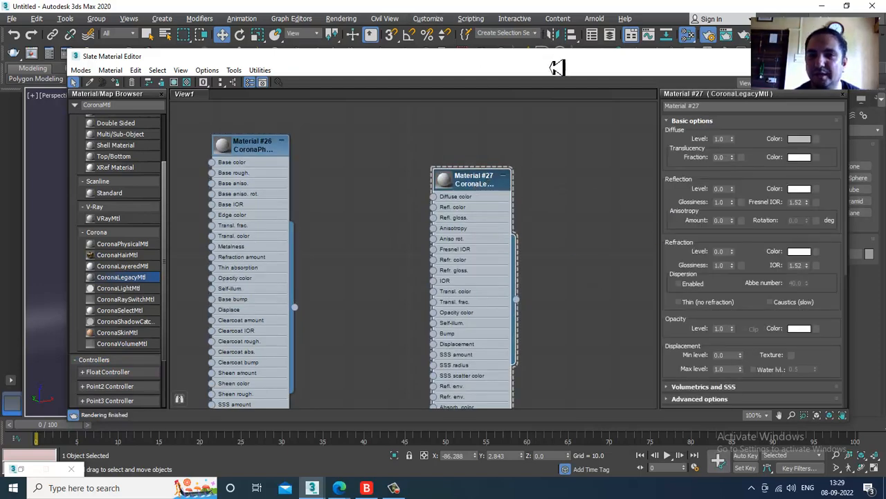
Step: Move the material editor aside to reveal the teapot and set the CoronaLegacyMtl diffuse colour to a pale beige
drag(554, 60, 266, 52)
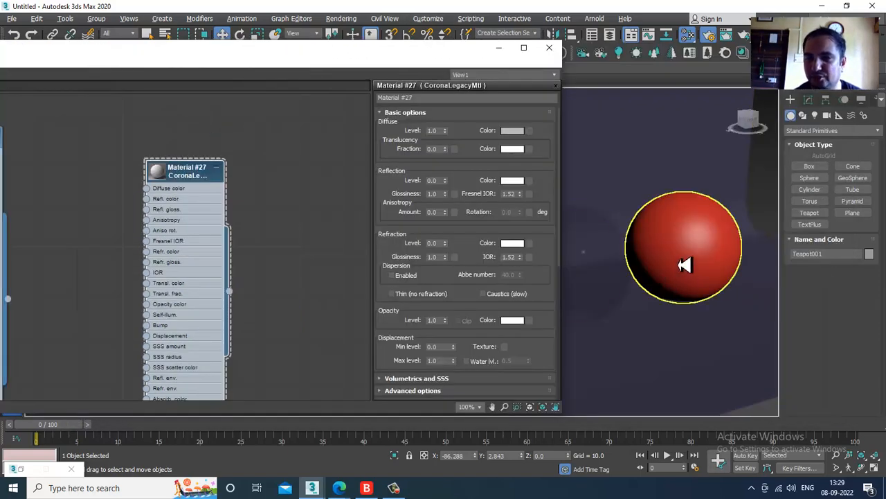
scroll(640, 281, down, 3)
scroll(698, 273, down, 2)
scroll(616, 291, up, 2)
scroll(627, 290, up, 4)
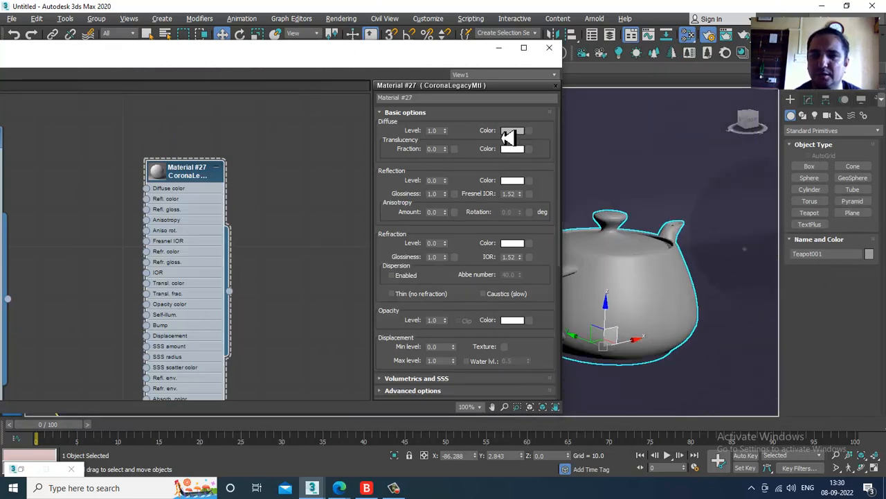
click(513, 131)
click(240, 123)
drag(237, 121, 235, 118)
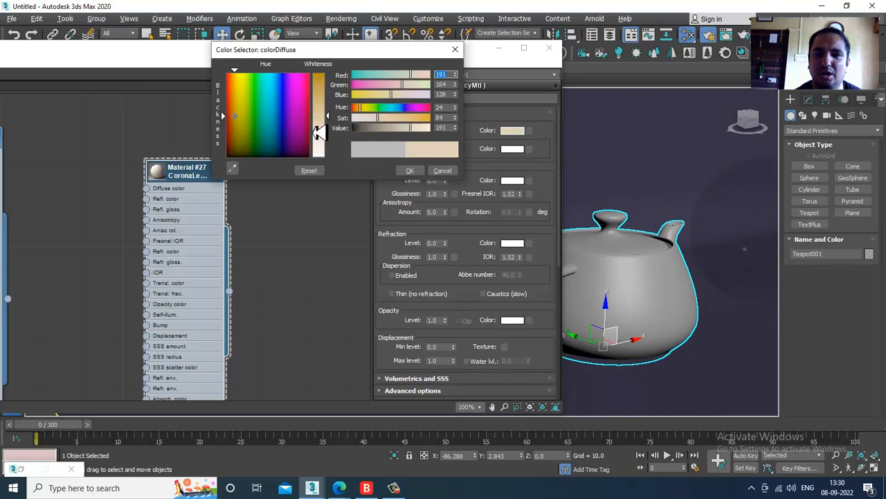
drag(329, 116, 329, 132)
click(410, 170)
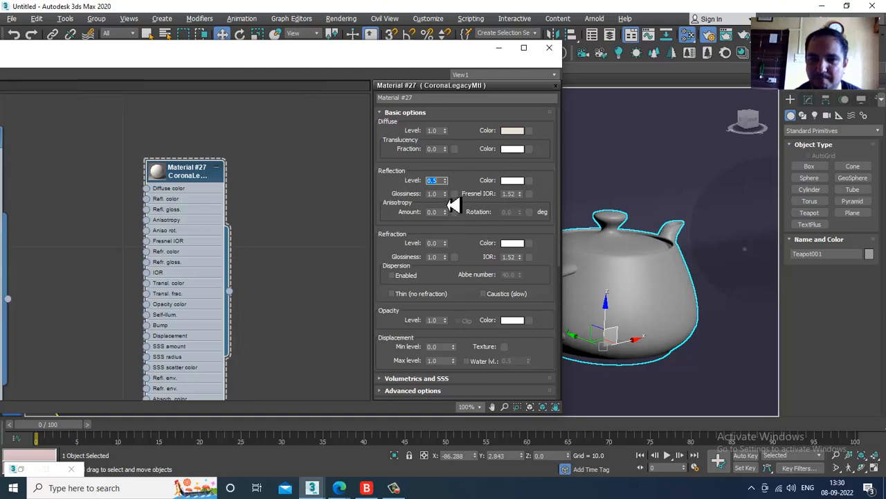
Step: Set the legacy material's reflection level to 0.5 and reflection glossiness to 0.14, and enlarge the node's preview
drag(446, 196, 455, 234)
double_click(158, 173)
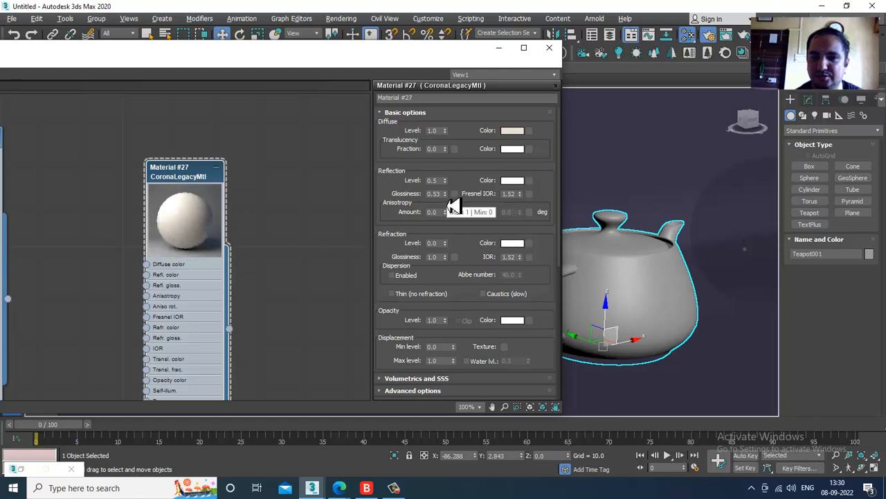
drag(447, 196, 450, 212)
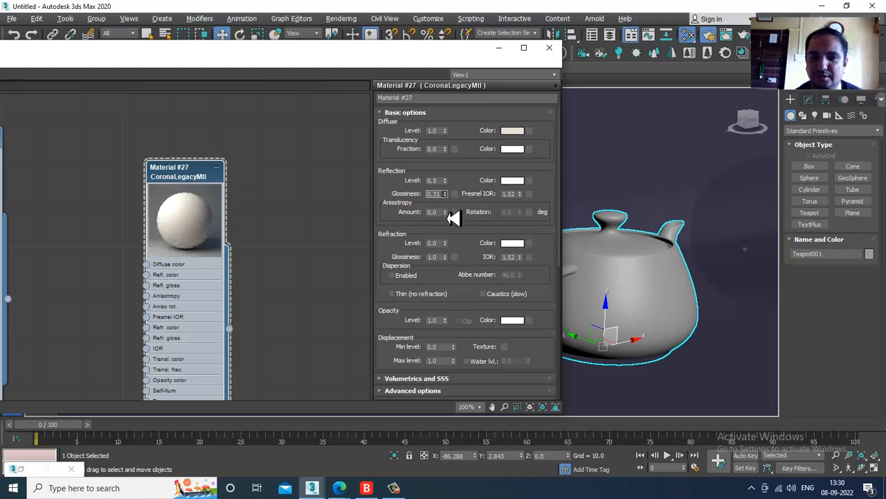
click(512, 180)
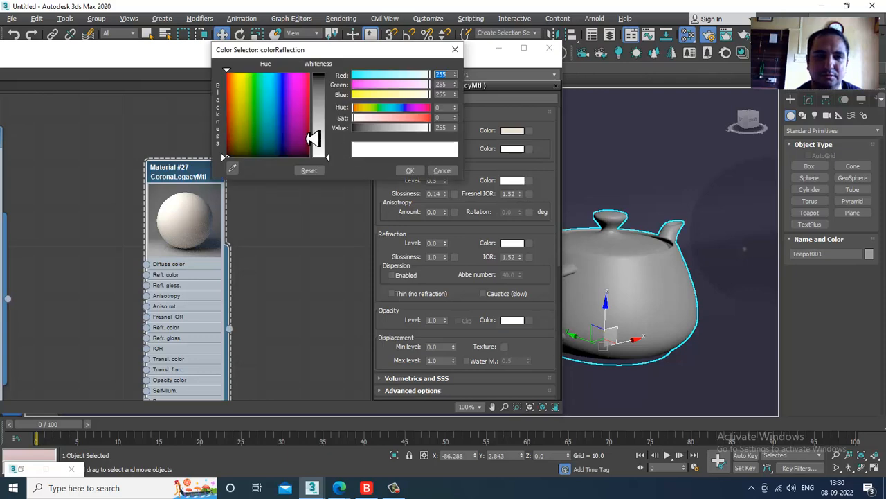
mouse_move(327, 161)
mouse_down()
mouse_move(333, 120)
mouse_move(332, 166)
mouse_up()
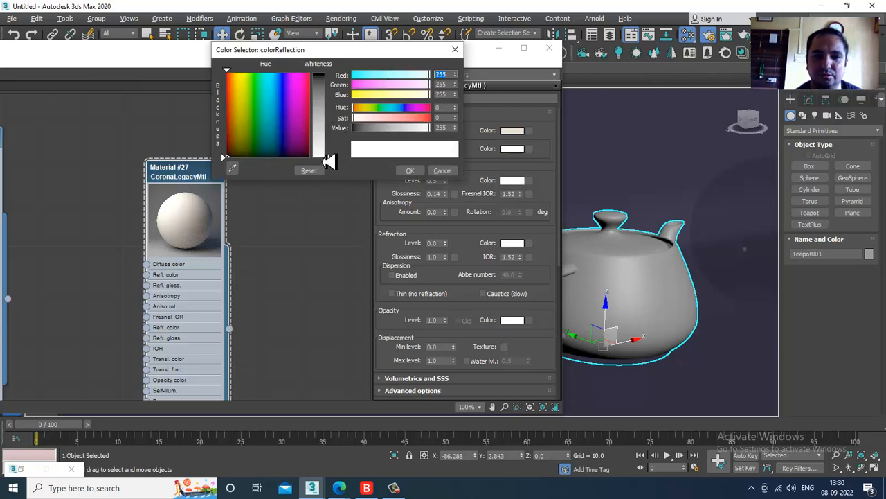
click(440, 173)
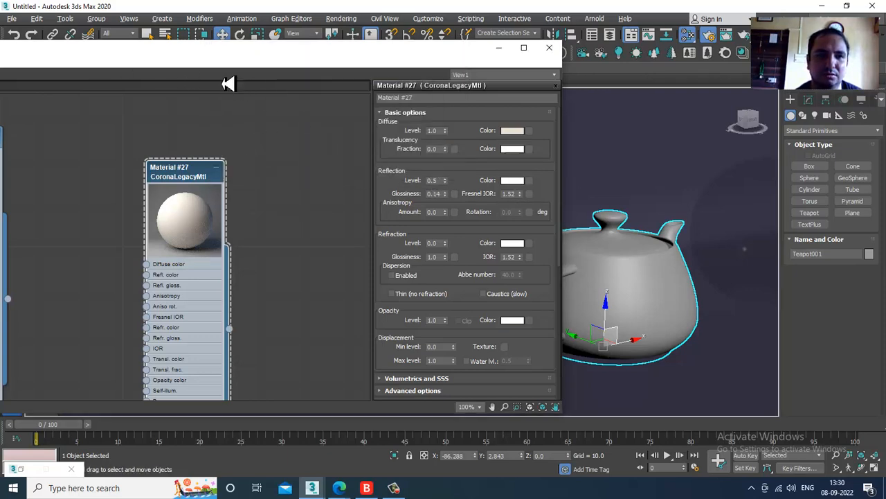
Step: Assign the CoronaLegacyMtl to the selected teapot, show it shaded in the viewport and keep the teapot visible beside the editor
drag(183, 51, 448, 56)
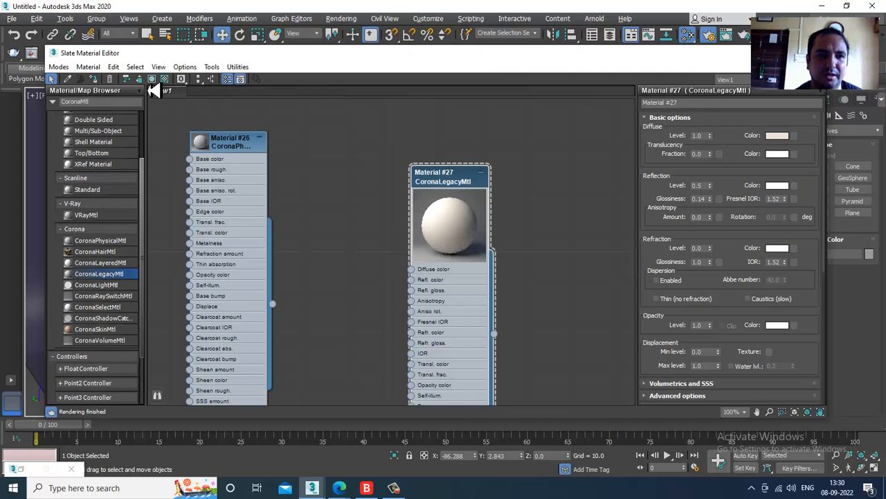
click(95, 81)
click(198, 79)
drag(595, 55, 315, 71)
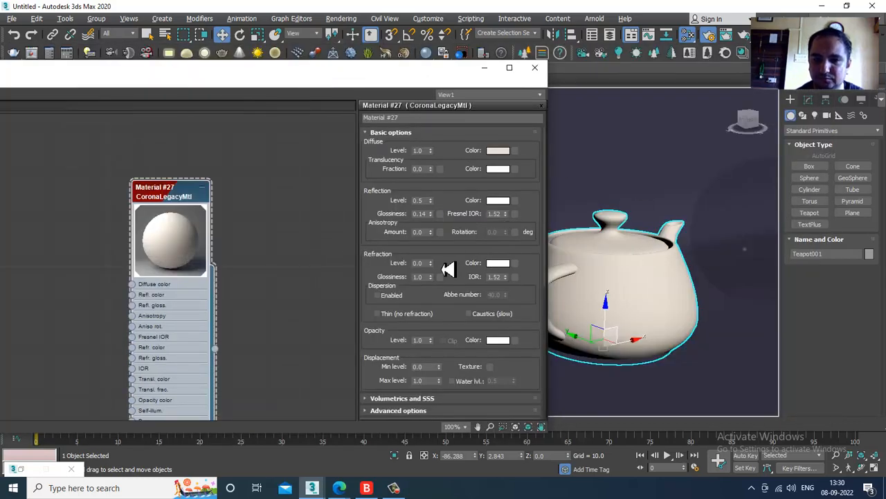
Step: Set the reflection level and glossiness to 1.0 and the anisotropy amount to 0.09, with a pure white reflection colour
drag(430, 233, 449, 188)
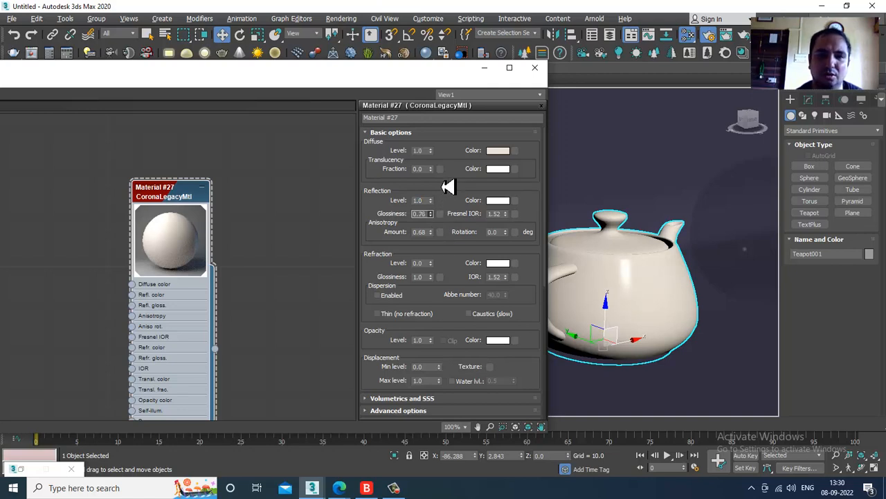
mouse_move(436, 239)
mouse_down()
mouse_move(440, 275)
mouse_move(438, 229)
mouse_up()
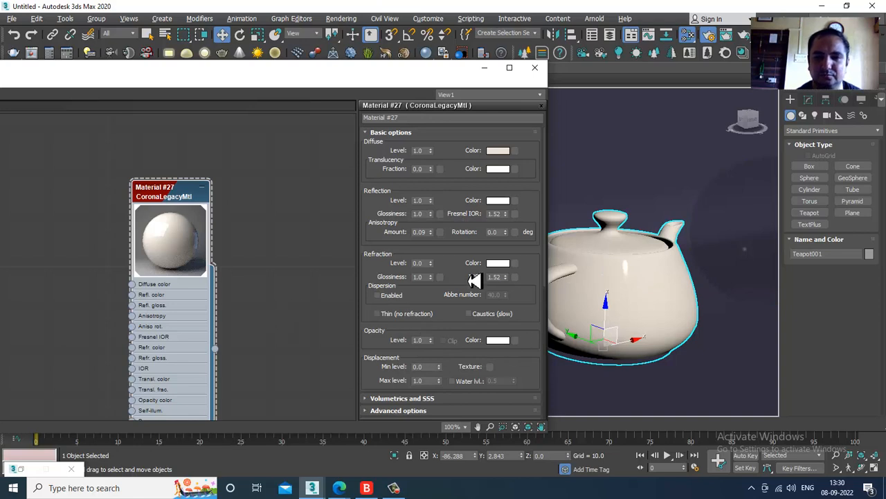
click(500, 202)
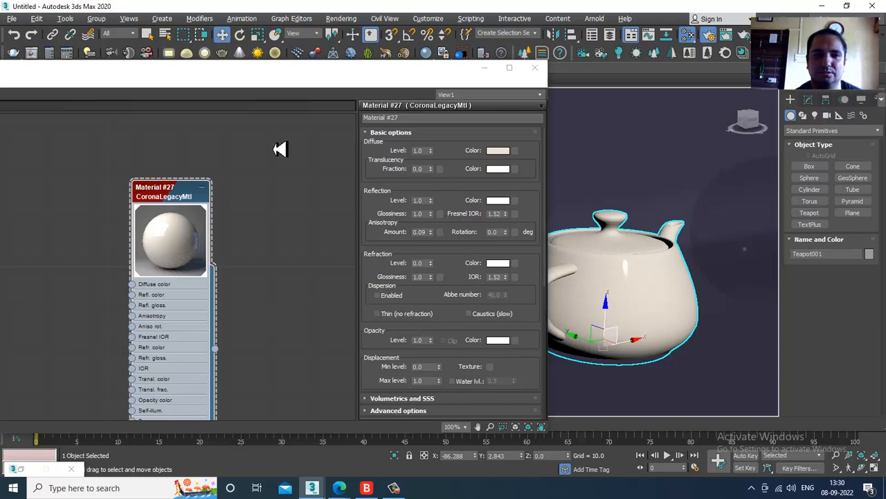
drag(315, 130, 334, 166)
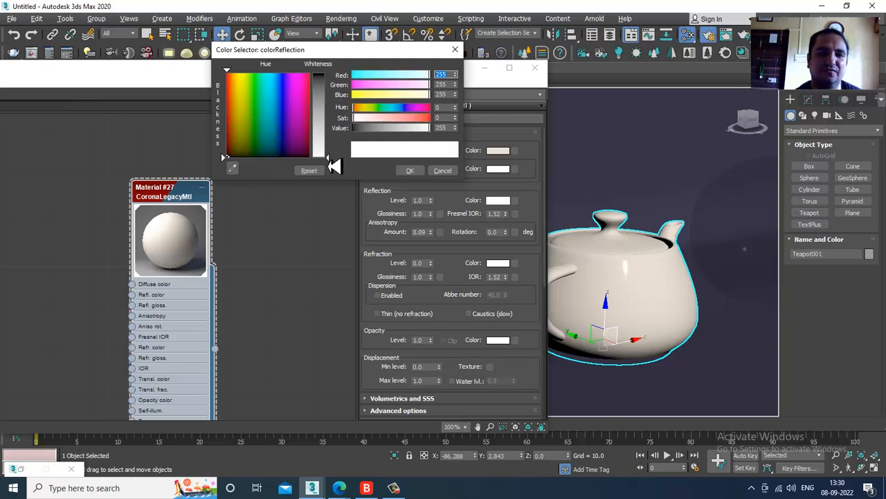
click(410, 171)
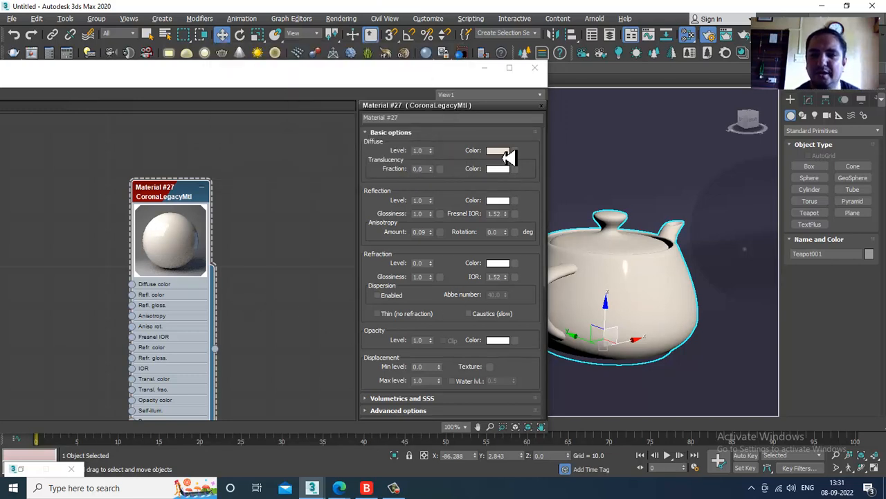
Step: Set the legacy material's diffuse colour to a pale yellow with RGB 227, 228, 169
click(499, 151)
click(285, 122)
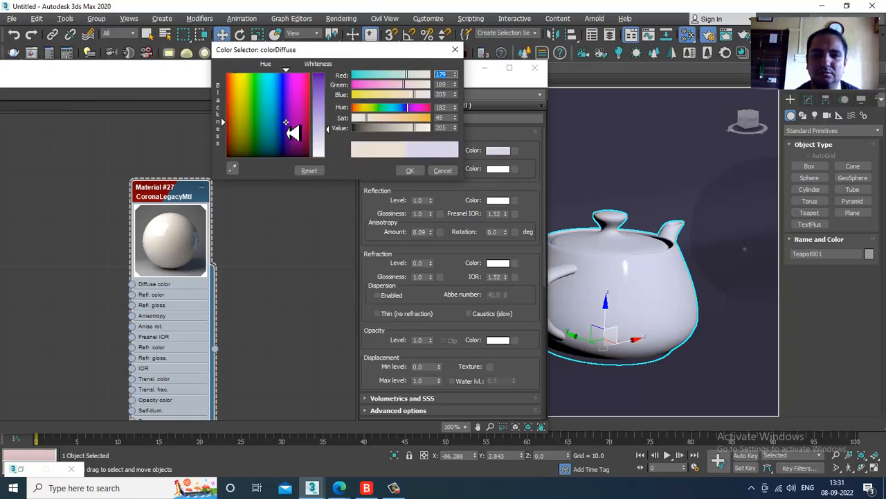
click(239, 131)
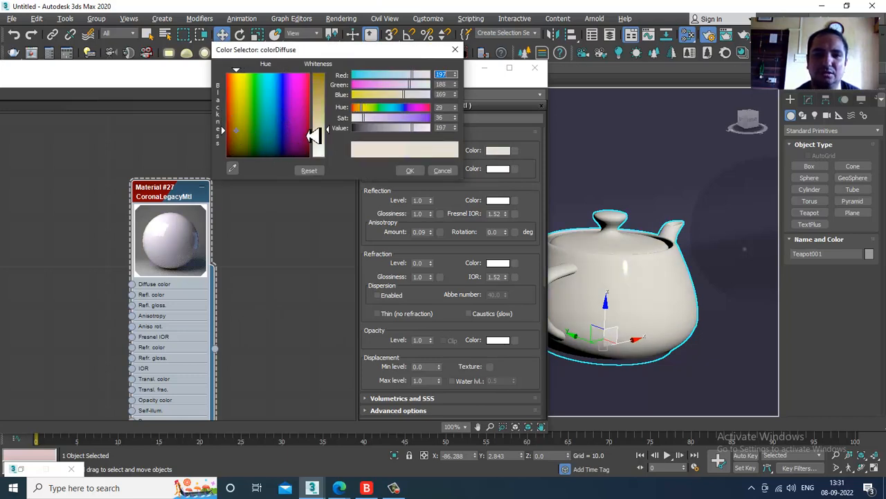
click(228, 119)
click(247, 120)
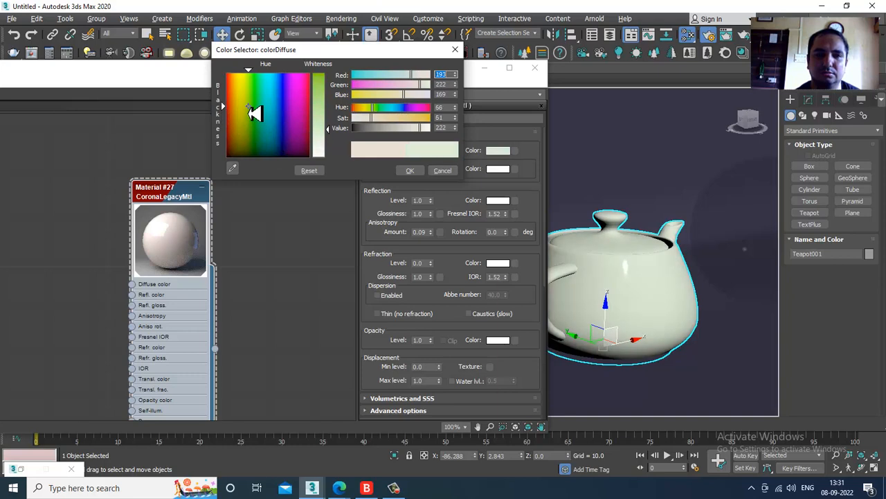
click(241, 101)
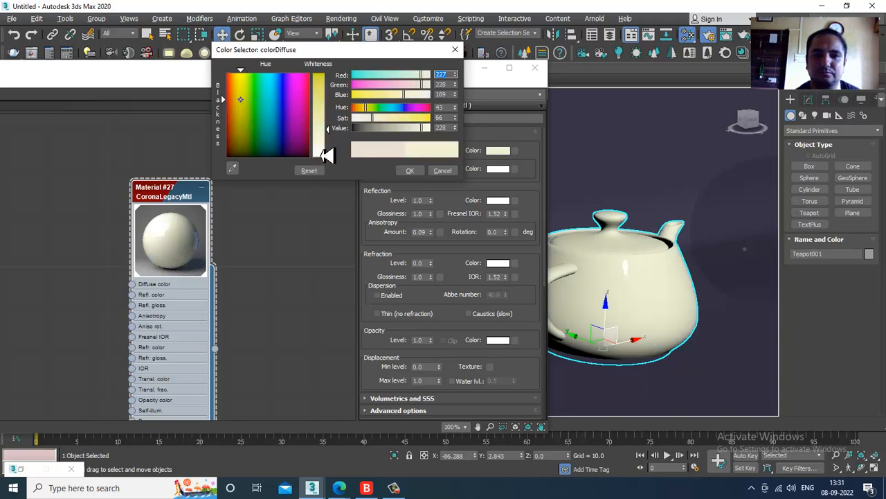
click(410, 171)
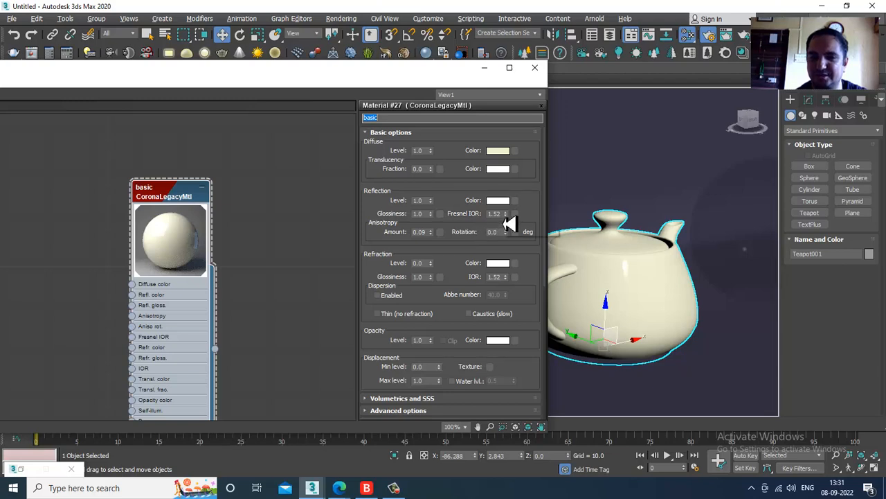
Step: Raise the material's reflection Fresnel IOR to 8.12
drag(506, 215, 509, 201)
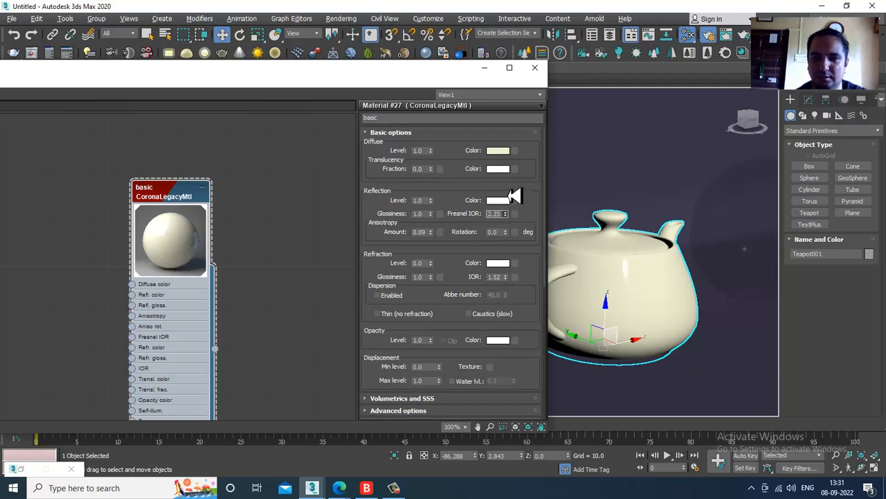
drag(516, 169, 517, 21)
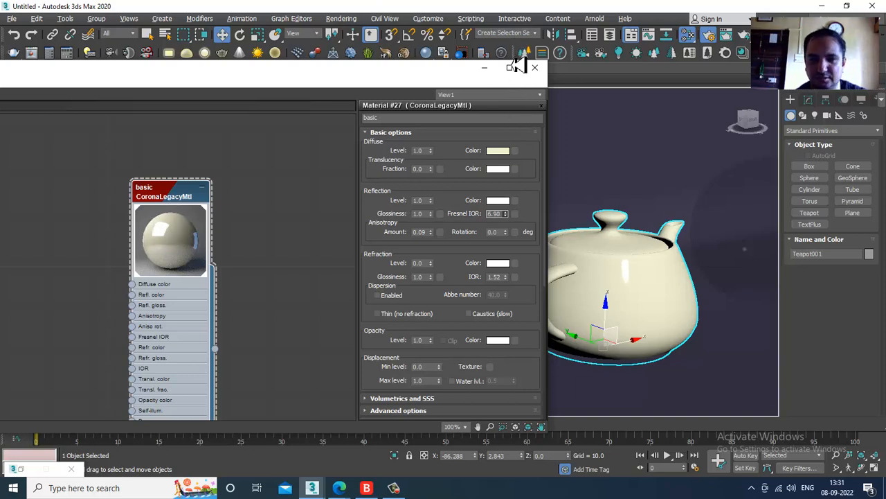
drag(516, 66, 516, 71)
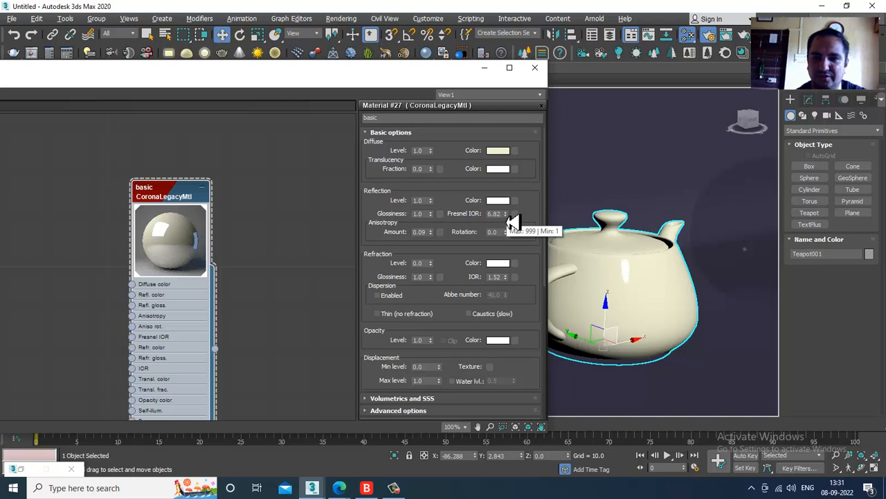
drag(510, 220, 507, 190)
drag(506, 148, 512, 210)
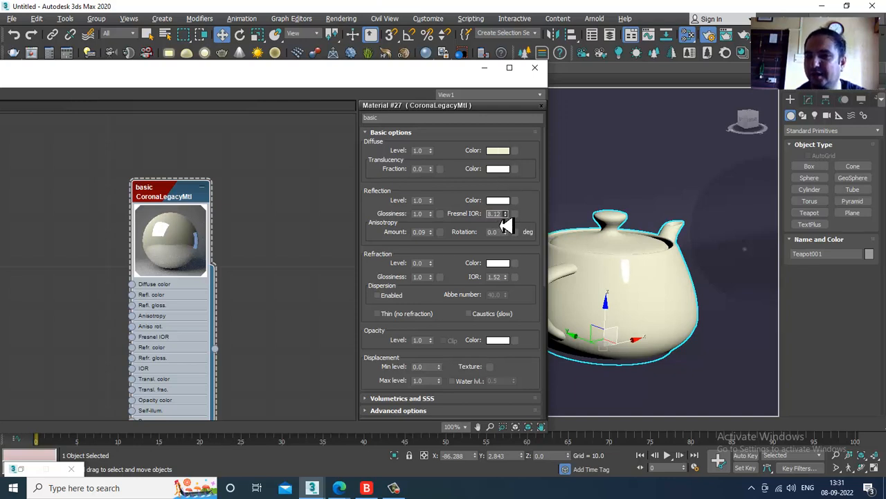
Step: Move the material editor aside and select the red sphere beside the teapot, framing it in the perspective view
drag(393, 82, 183, 86)
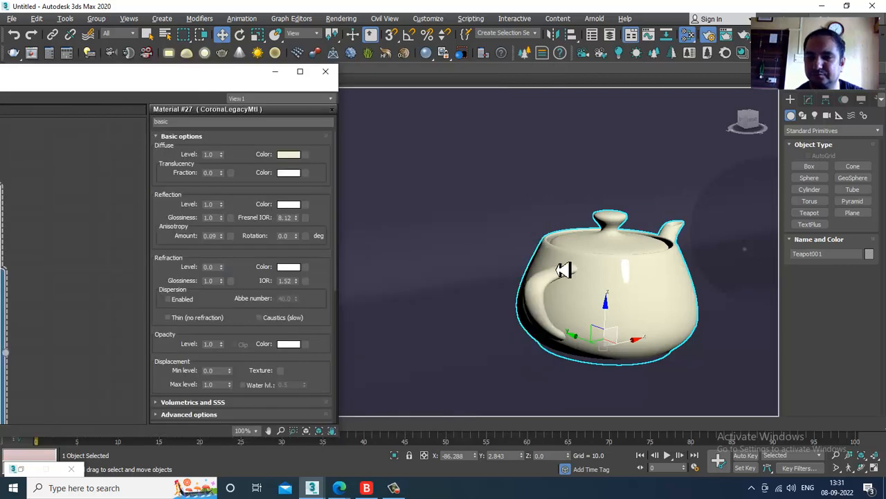
scroll(561, 268, down, 5)
scroll(586, 264, up, 3)
alt+middle_drag(644, 280, 598, 287)
scroll(574, 297, up, 3)
click(728, 248)
alt+middle_drag(727, 248, 636, 266)
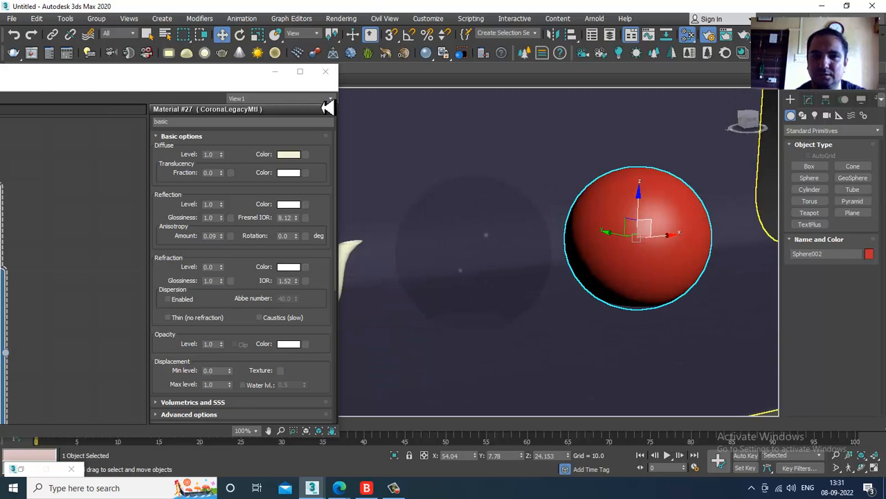
Step: Minimise the material editor and the Render Setup window to clear the viewport
click(286, 77)
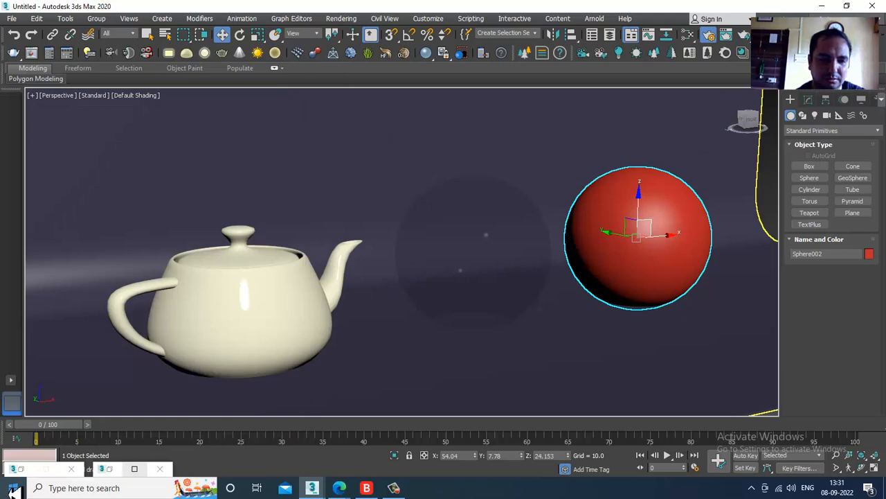
click(107, 469)
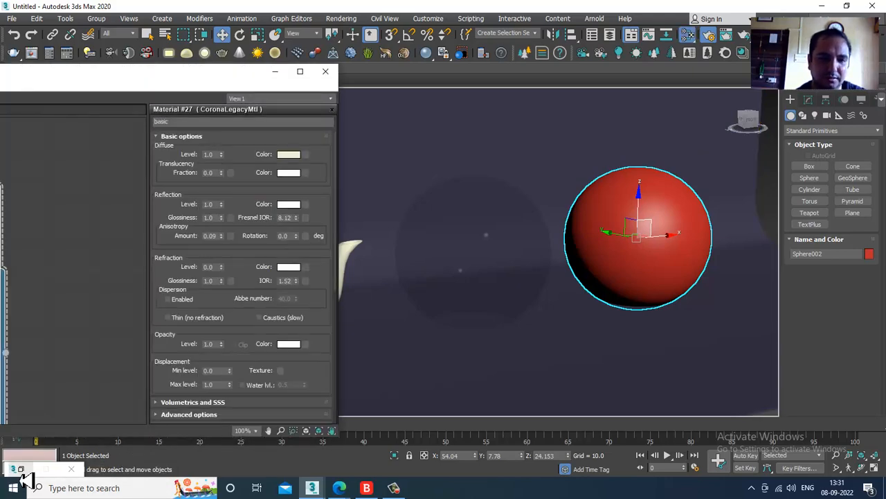
key(F10)
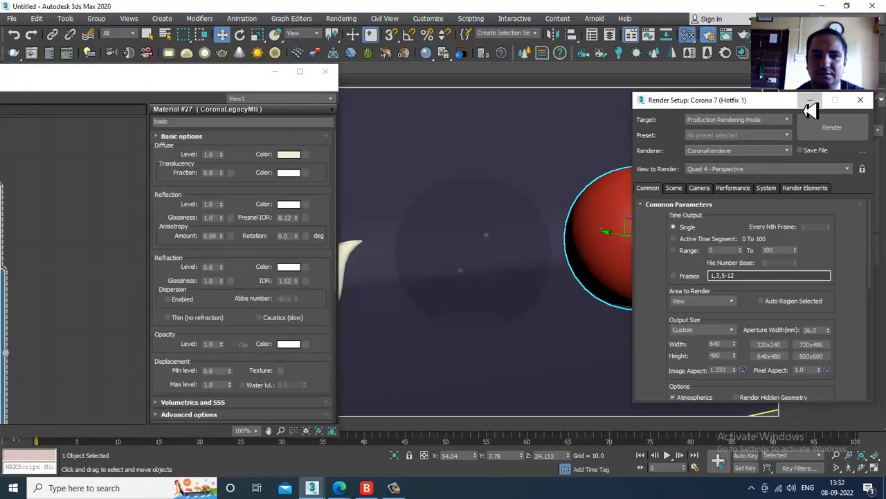
click(811, 102)
click(275, 72)
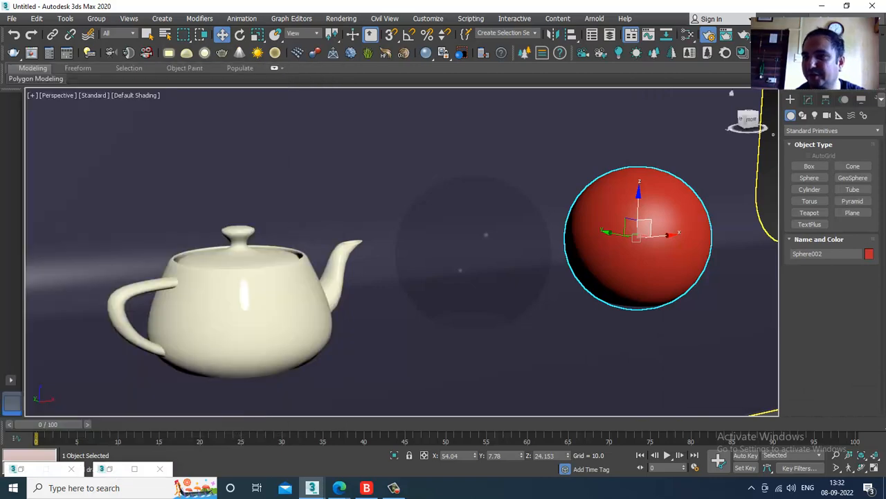
Step: Assign the Carpet Soft Rug Red Pattern 2 fabric from the Corona Material Library to the selected sphere and close the library
click(742, 55)
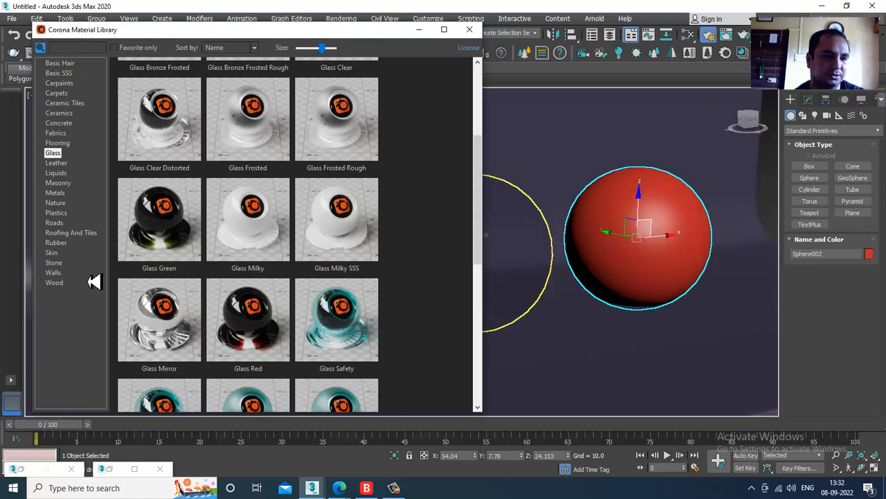
click(61, 134)
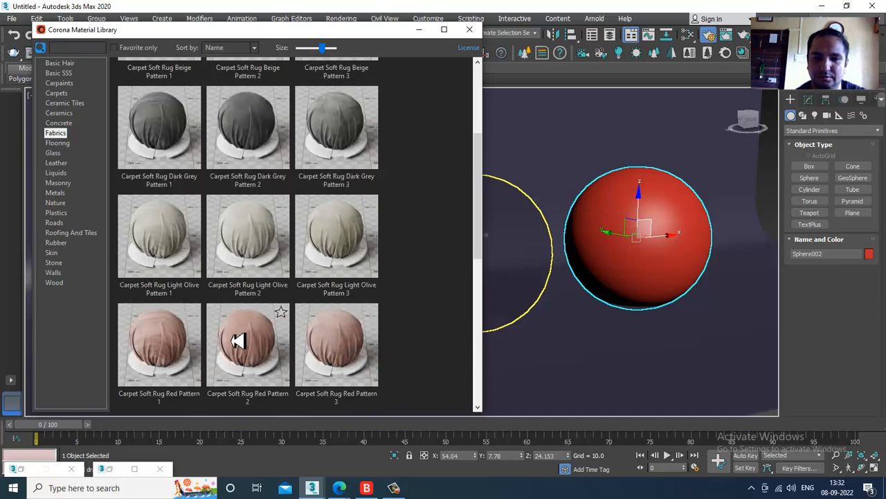
right_click(238, 339)
click(302, 369)
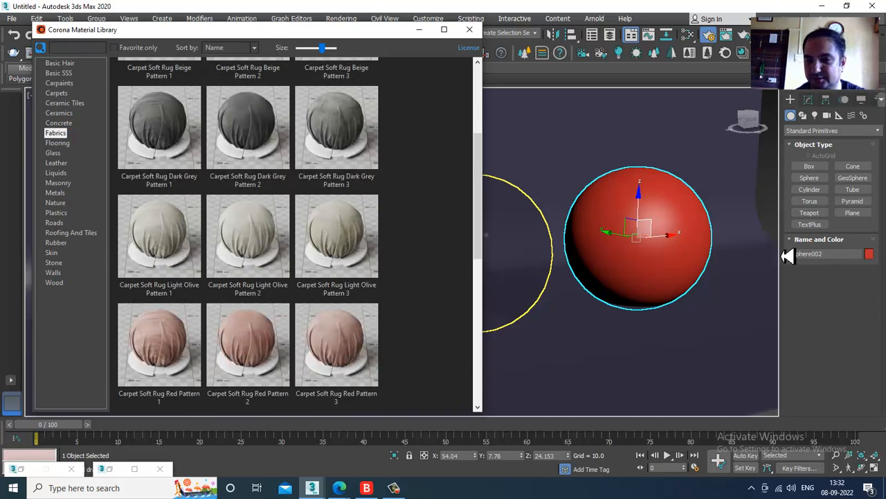
click(469, 29)
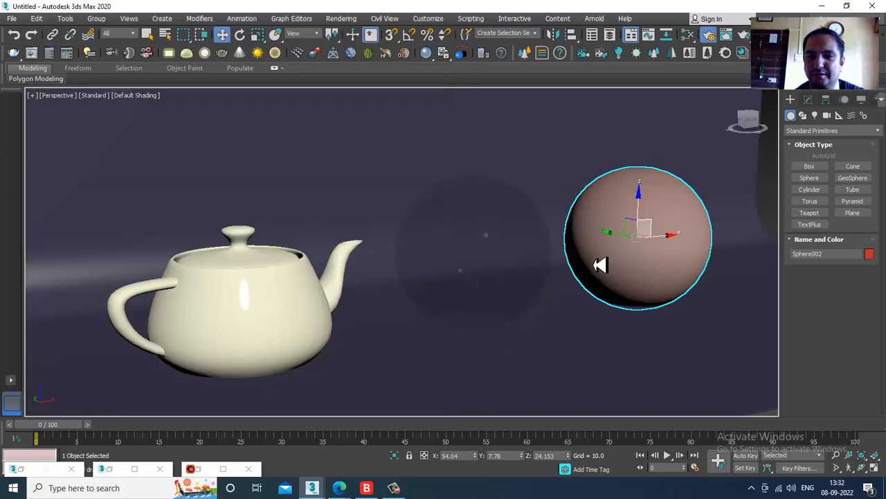
scroll(600, 266, down, 2)
scroll(599, 265, up, 2)
alt+middle_drag(627, 277, 666, 284)
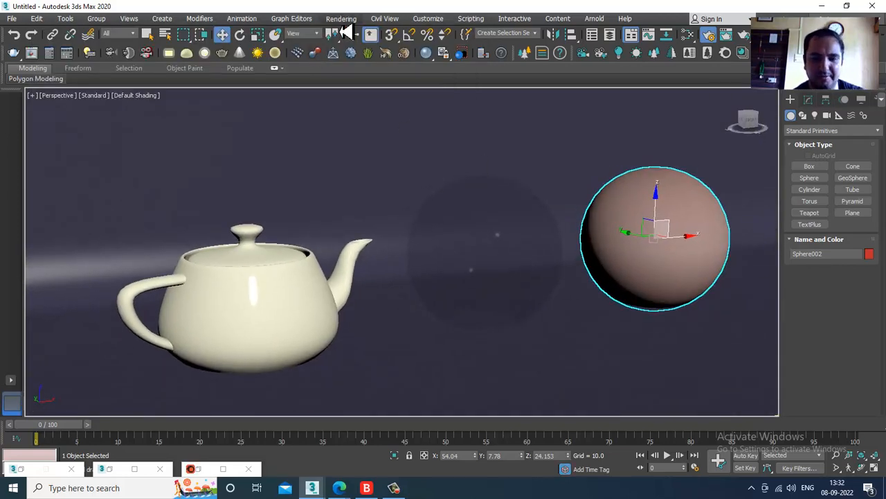
key(shift+f)
key(shift+f)
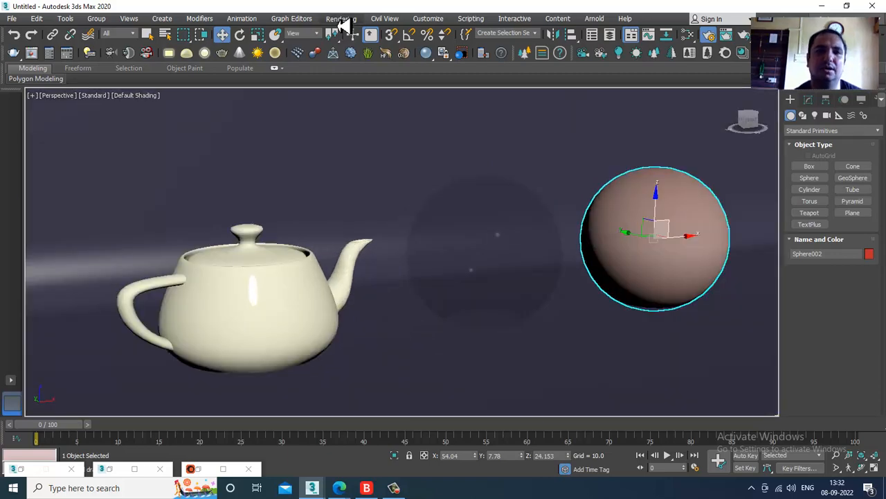
Step: Set the render output size to HDTV (video) at 1920 x 1080 and enable Force 2-Sided in Render Setup
click(342, 18)
click(385, 77)
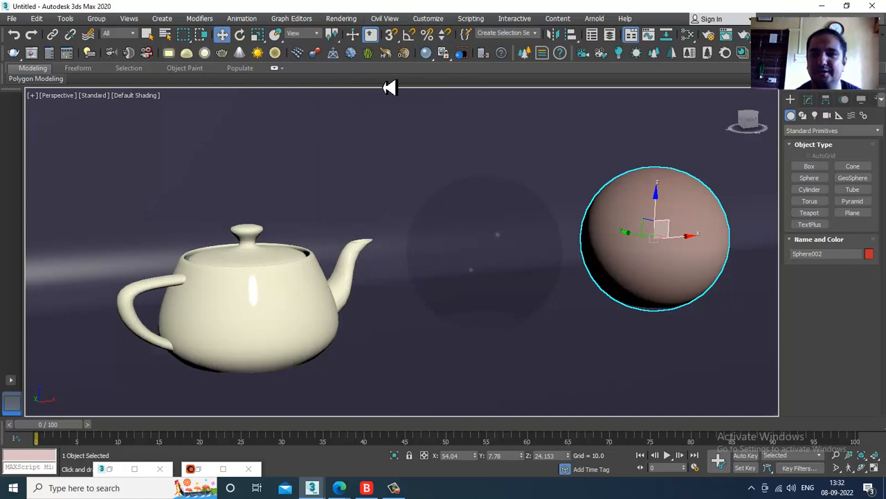
click(341, 18)
click(392, 87)
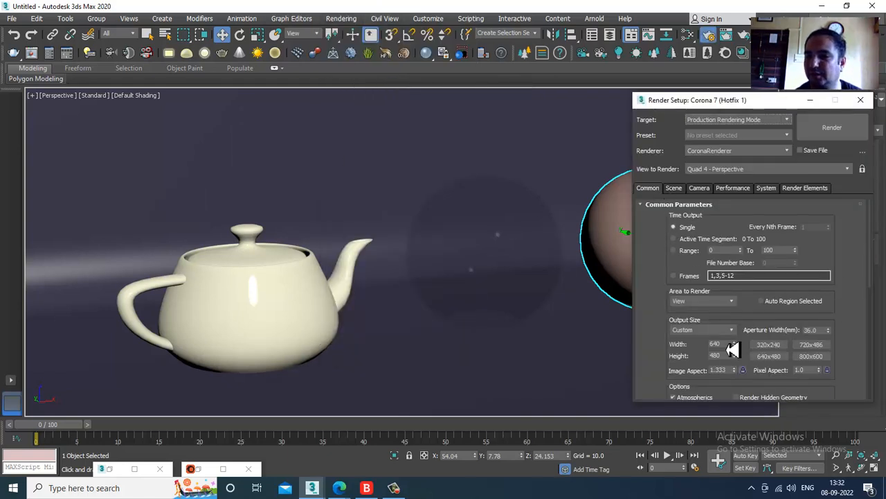
click(710, 331)
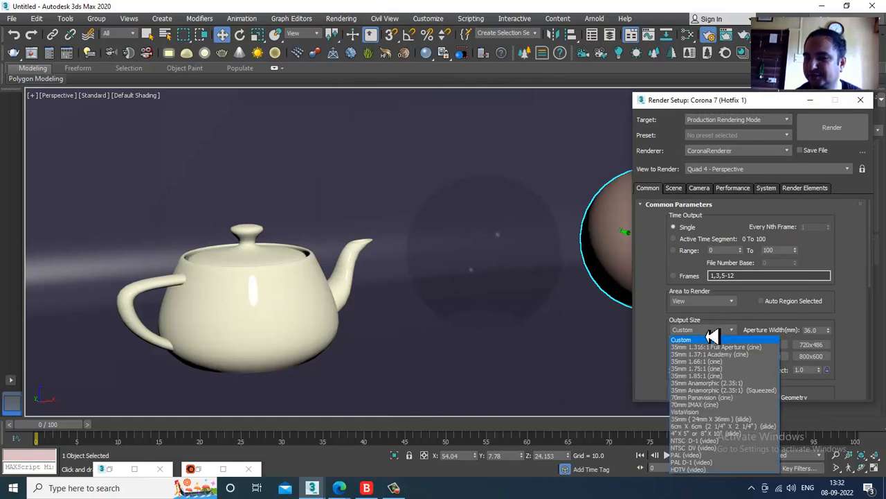
click(711, 470)
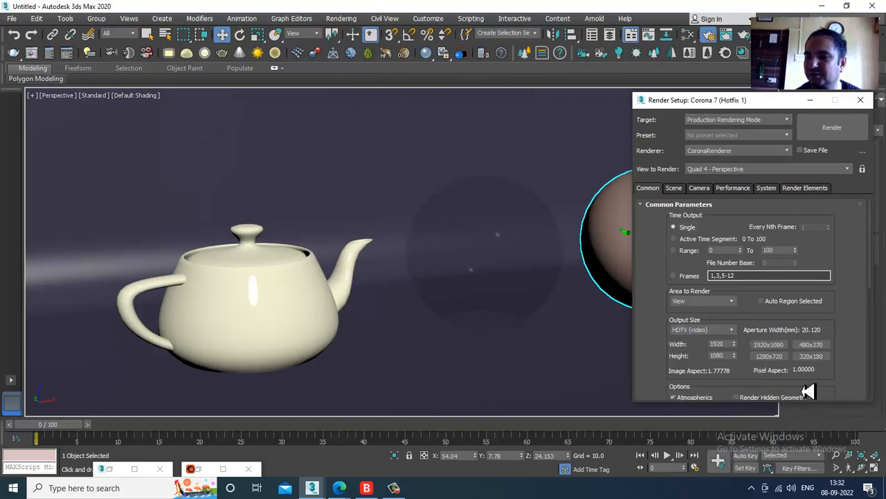
scroll(789, 381, down, 3)
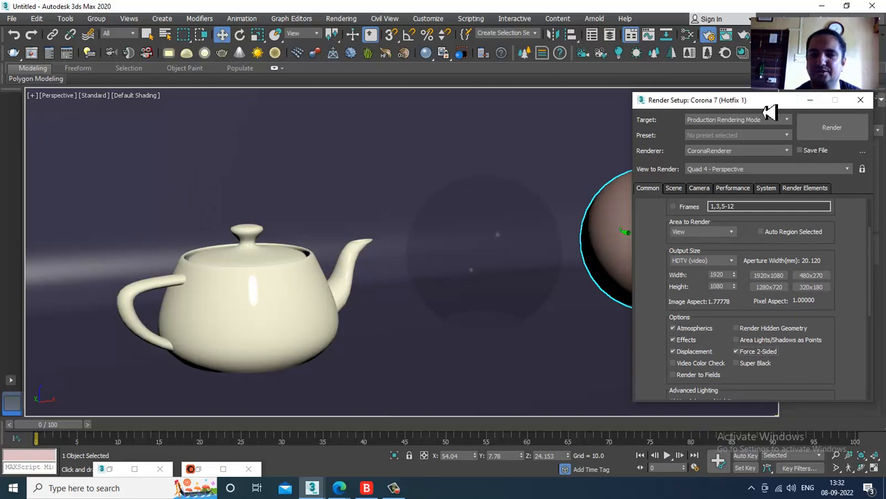
Step: Review the Scene, Camera and Performance render settings, including the primary solver, the denoising modes and the scene environment
drag(767, 110, 673, 95)
click(580, 173)
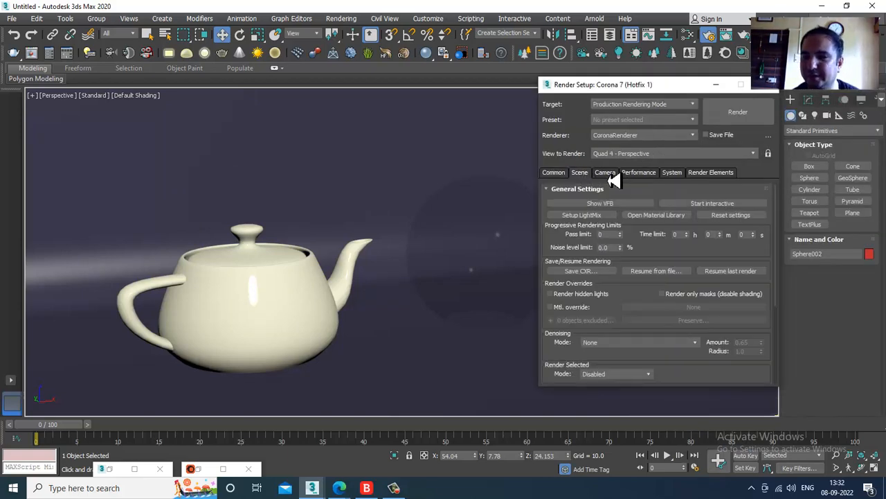
click(607, 173)
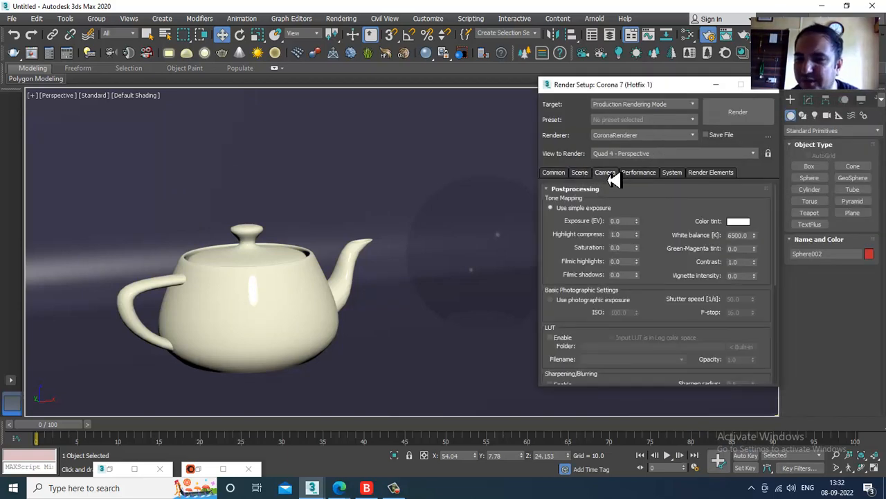
click(636, 173)
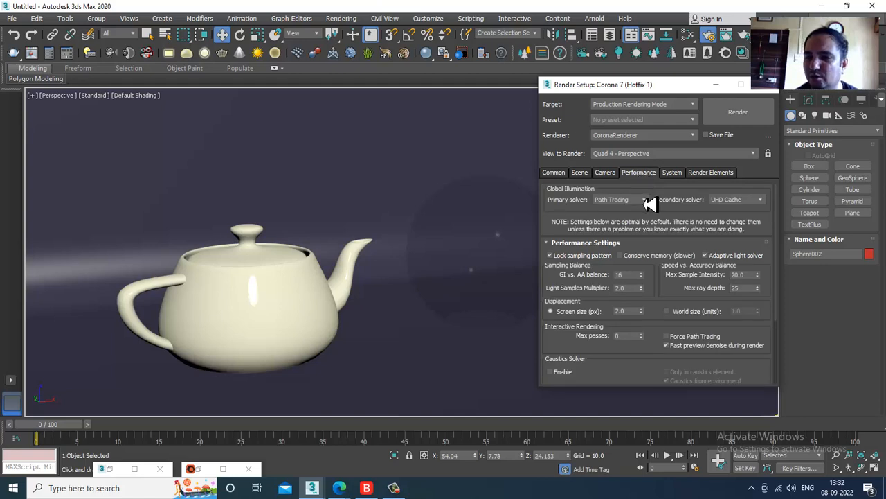
click(647, 201)
click(648, 201)
click(582, 174)
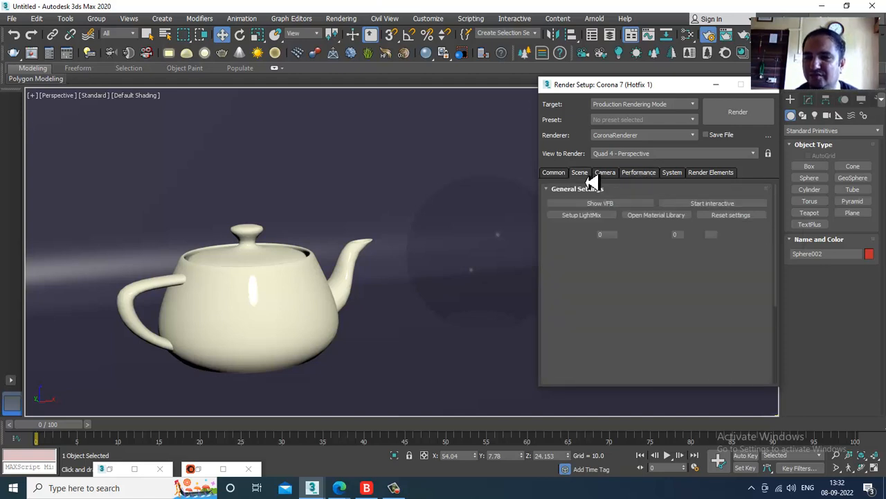
drag(626, 296, 624, 232)
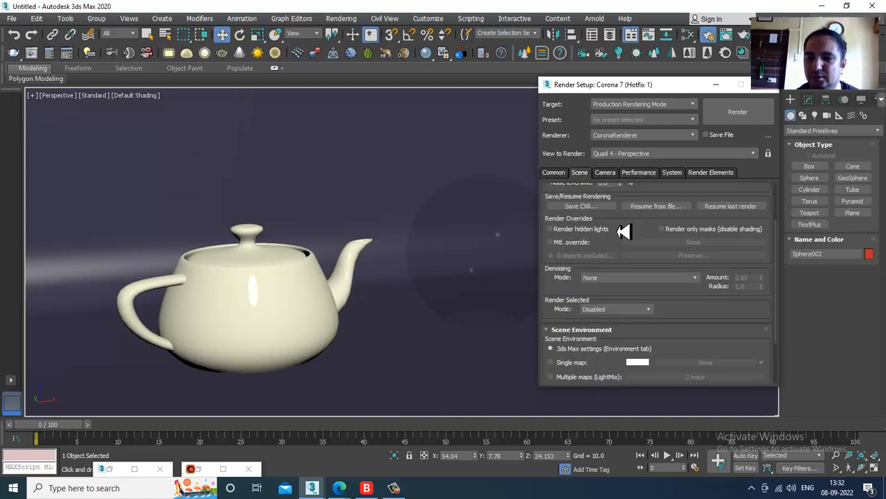
click(621, 280)
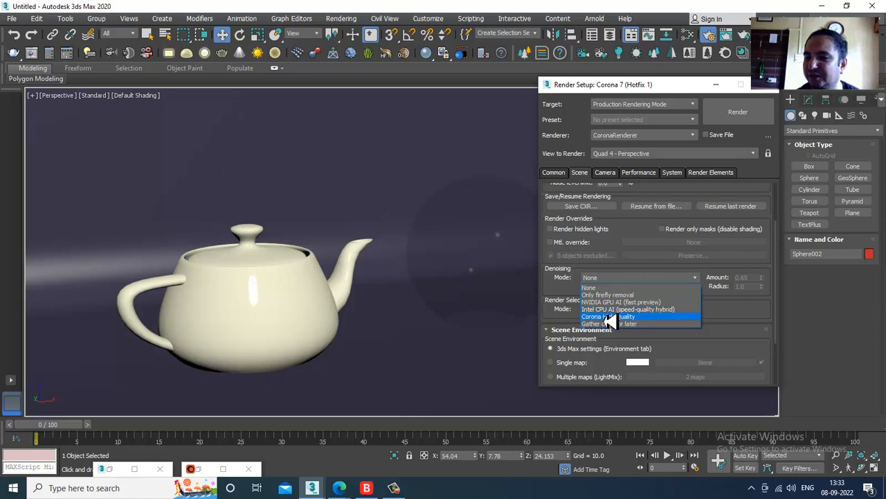
click(574, 298)
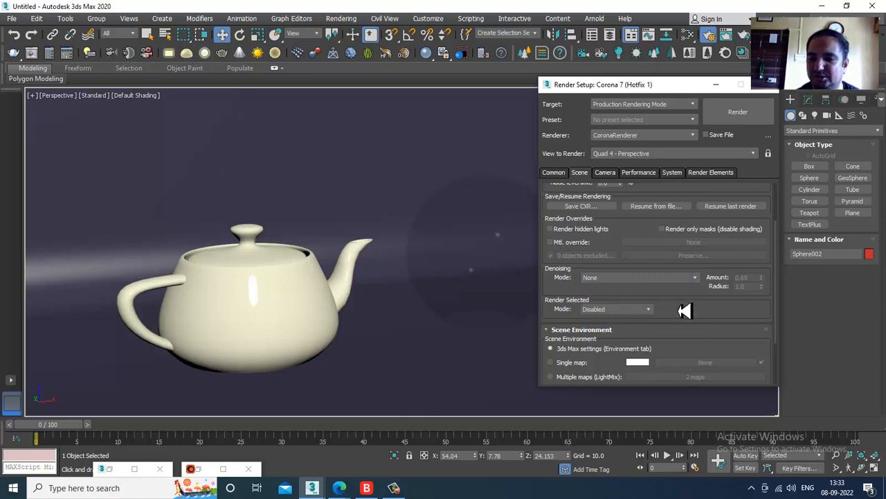
scroll(716, 347, down, 2)
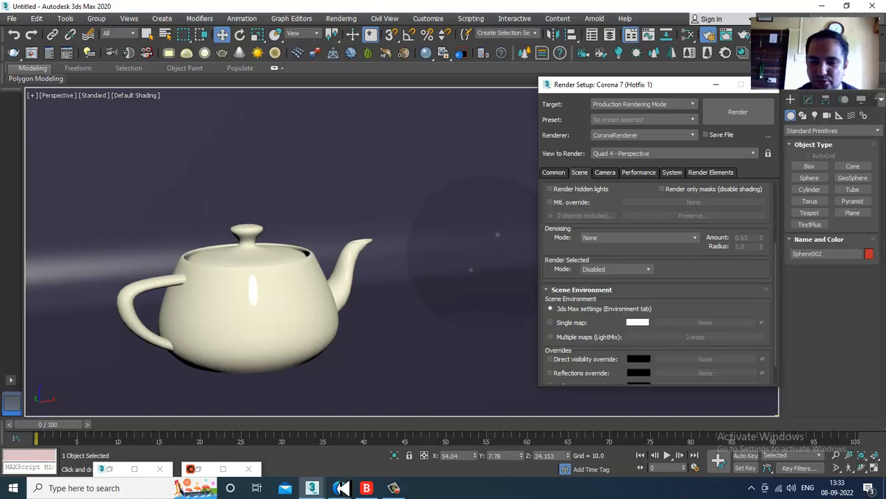
click(400, 489)
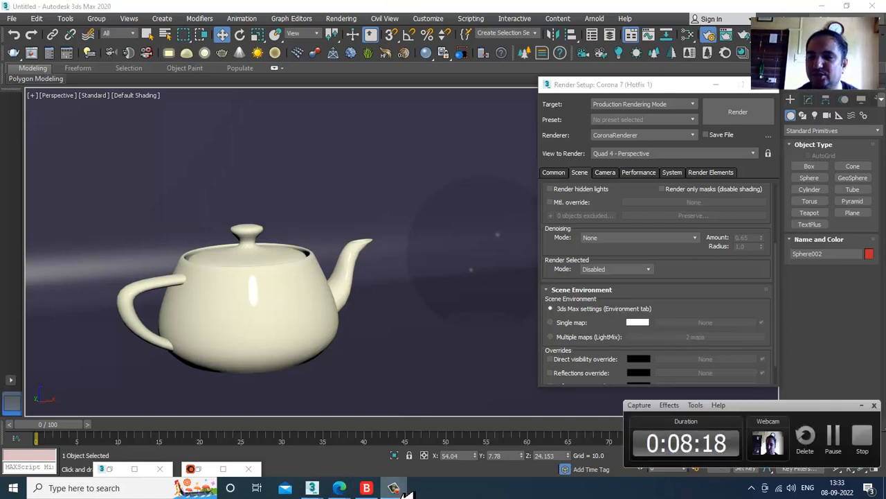
Step: Review the Performance render settings down to the UHD Cache options and minimise the Render Setup window
click(405, 491)
click(637, 173)
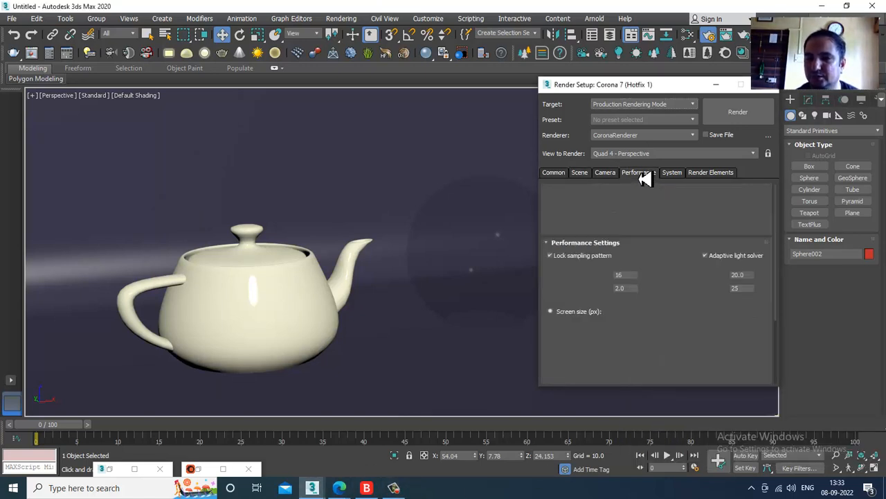
scroll(638, 210, down, 5)
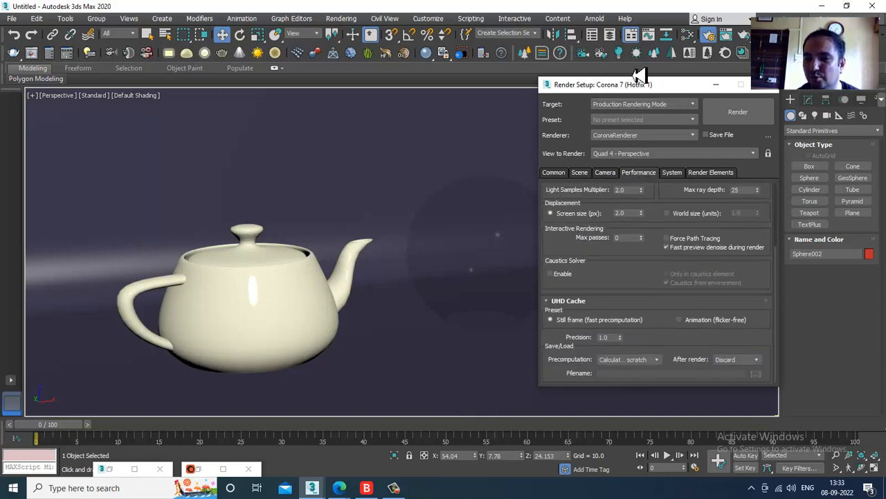
scroll(651, 199, up, 5)
click(732, 86)
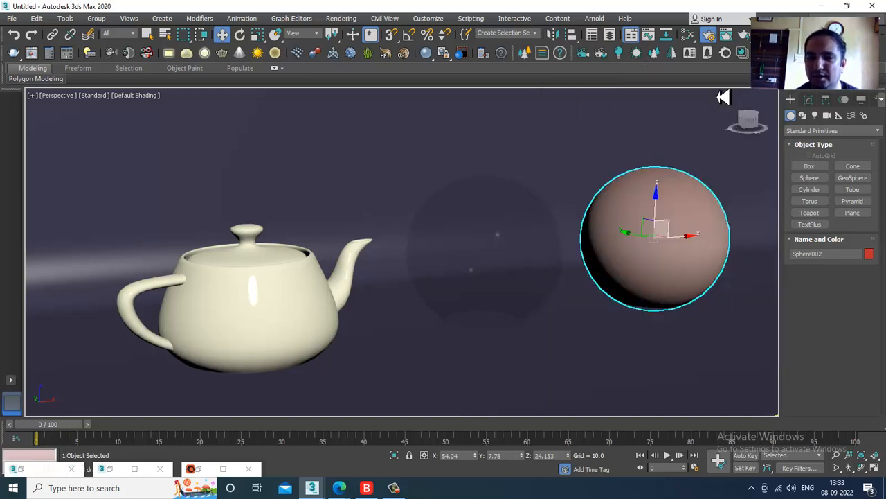
Step: Show the safe frame in the perspective view and frame the teapot and spheres with the whole backdrop
key(shift+f)
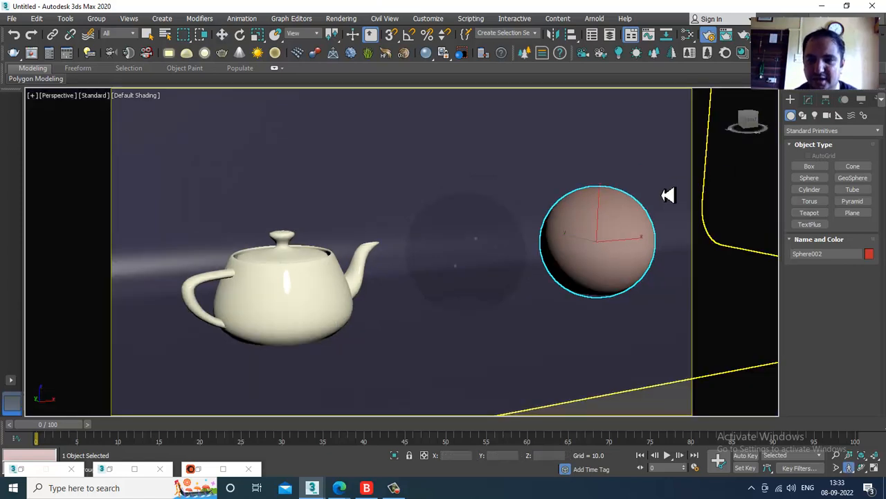
scroll(596, 158, up, 4)
scroll(597, 156, down, 2)
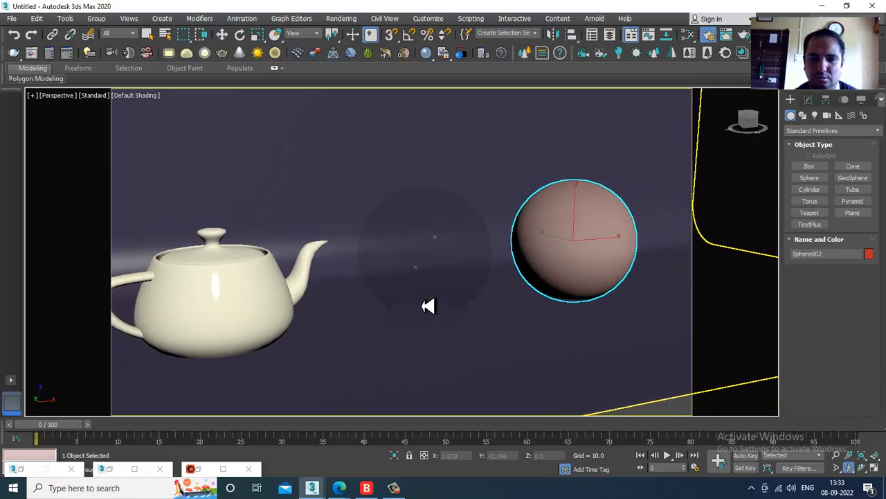
scroll(428, 306, down, 4)
Step: Extend the backdrop's floor by moving its front edge vertices farther forward, and leave vertex editing
click(222, 34)
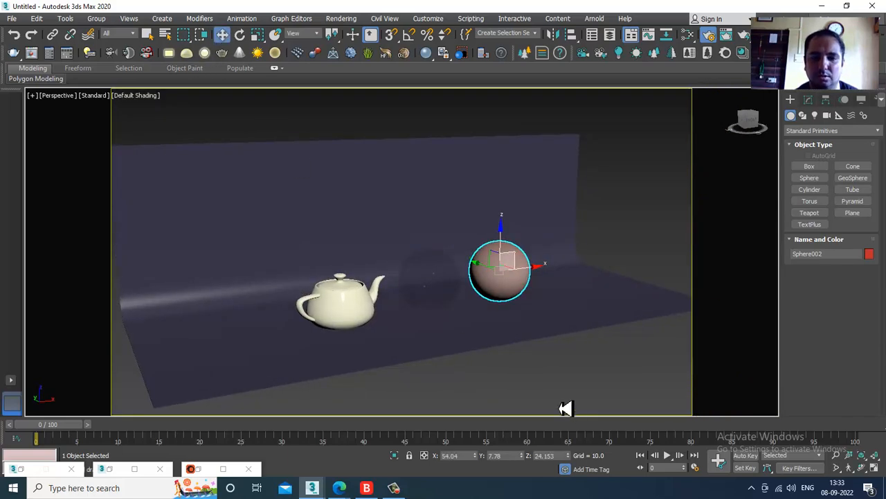
click(462, 355)
alt+middle_drag(461, 356, 509, 209)
key(1)
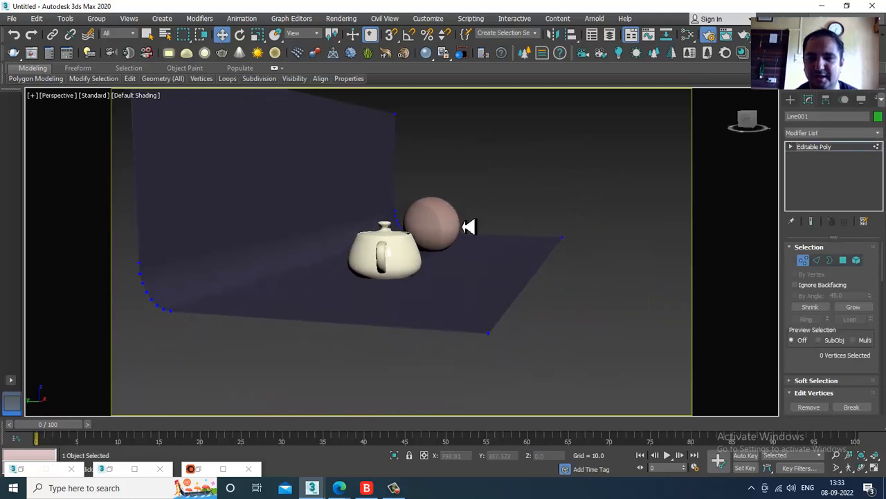
drag(485, 219, 717, 216)
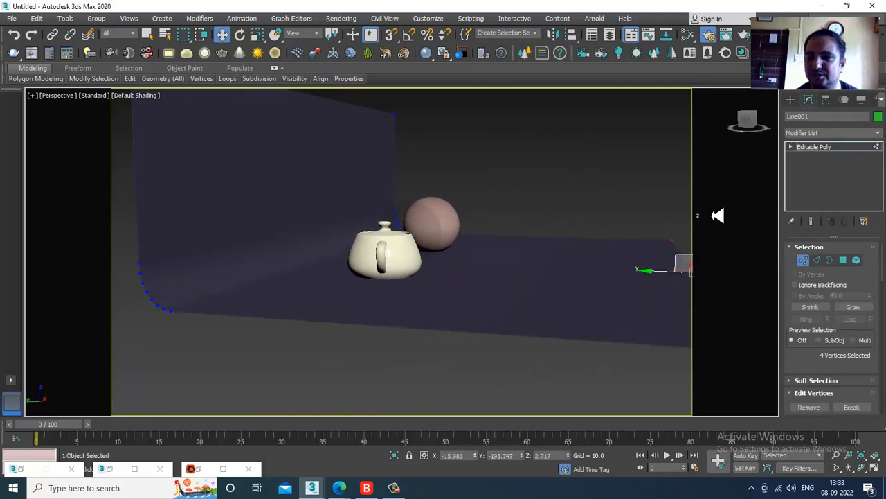
click(826, 149)
alt+middle_drag(448, 208, 473, 260)
scroll(469, 262, up, 3)
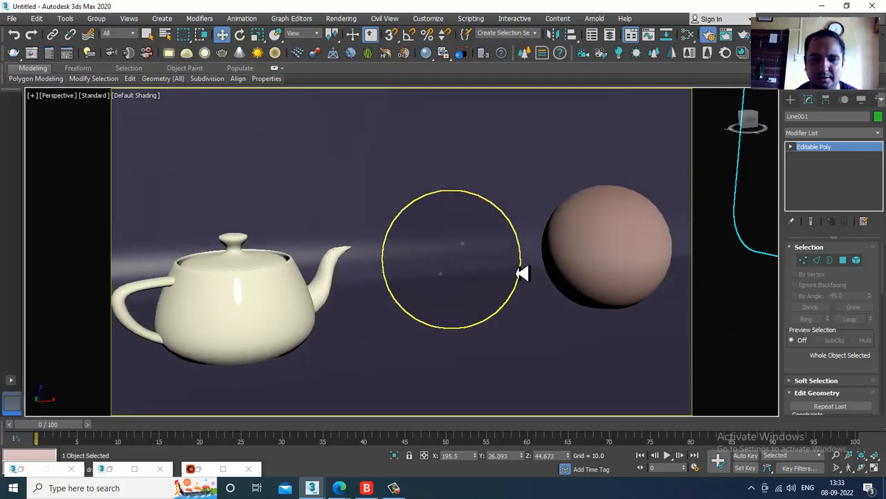
mouse_move(523, 274)
alt+middle_down()
mouse_move(531, 263)
mouse_move(524, 269)
alt+middle_up()
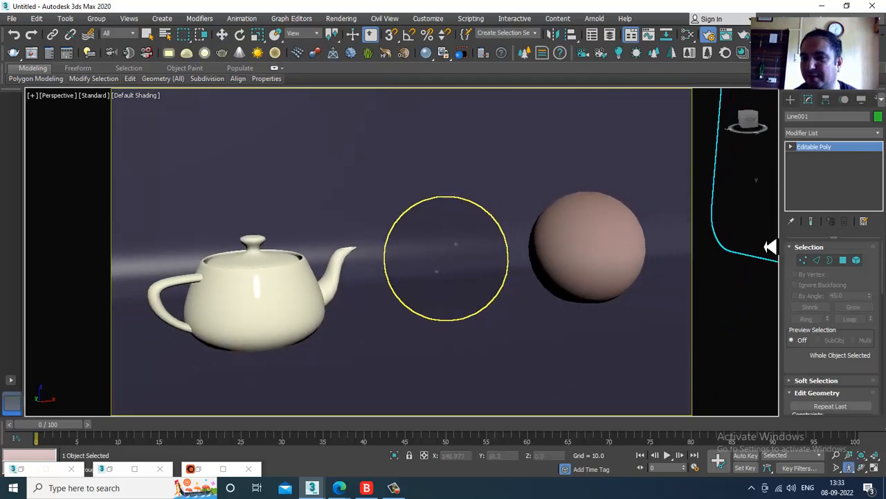
Step: Create a targeted CoronaCam aimed at the scene, between the teapot and the right-hand sphere
click(790, 99)
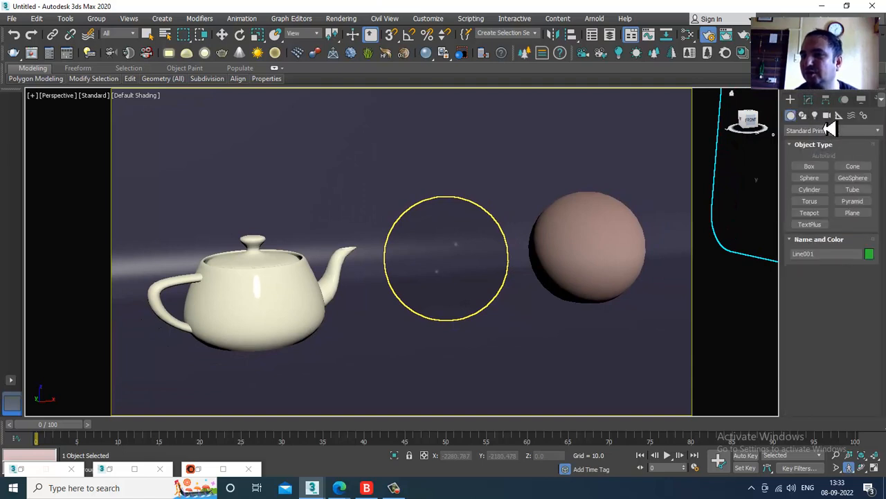
click(827, 116)
click(830, 131)
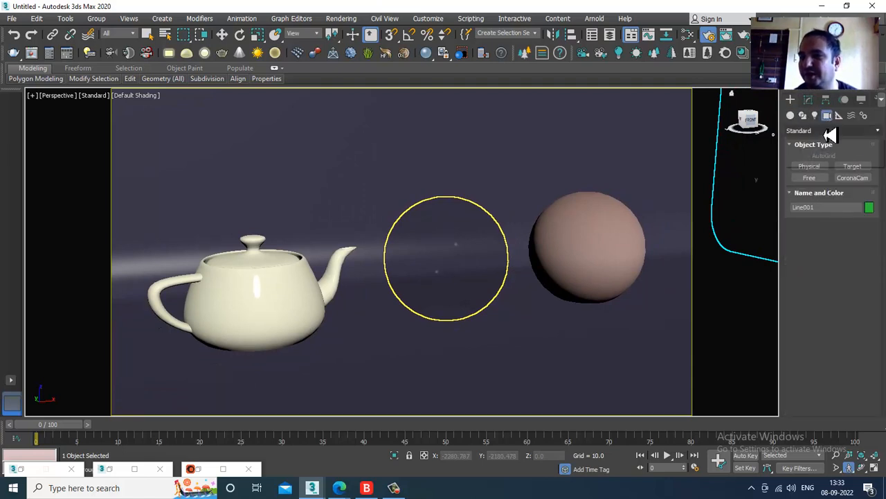
click(860, 270)
click(855, 181)
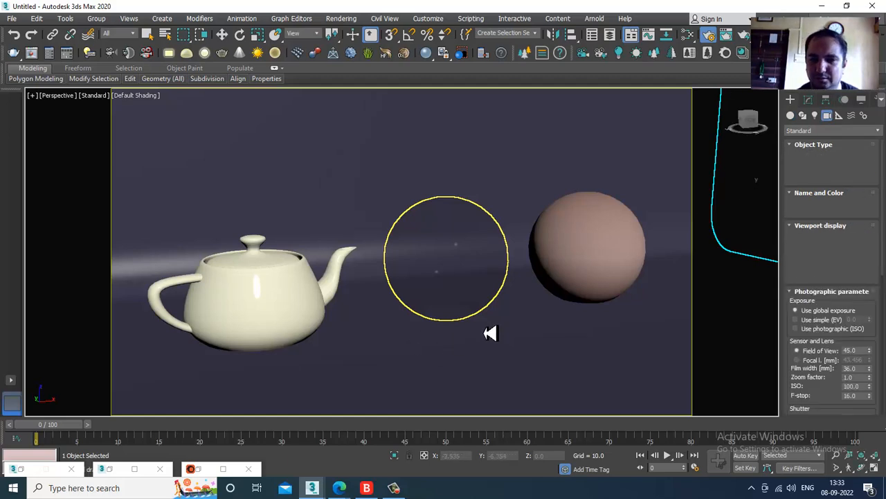
click(428, 276)
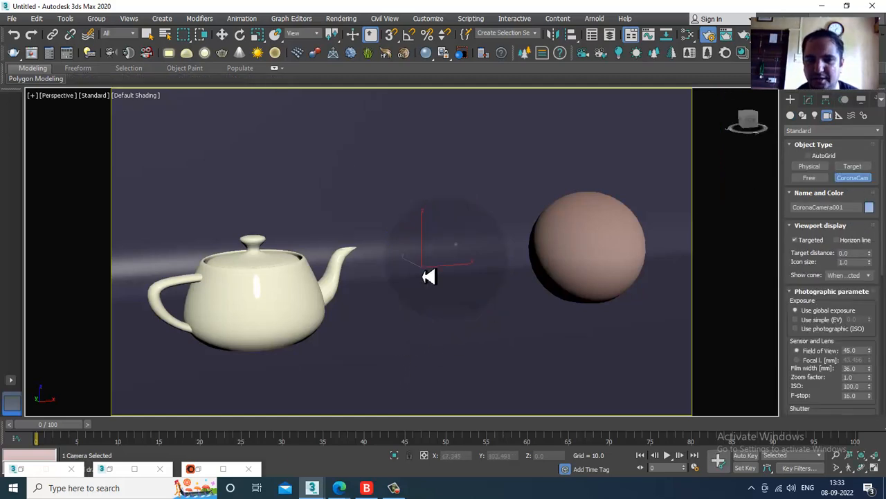
right_click(523, 342)
Step: Show four viewports, change the left view to perspective, and move the Corona camera to about X -189, Y -305
key(alt+w)
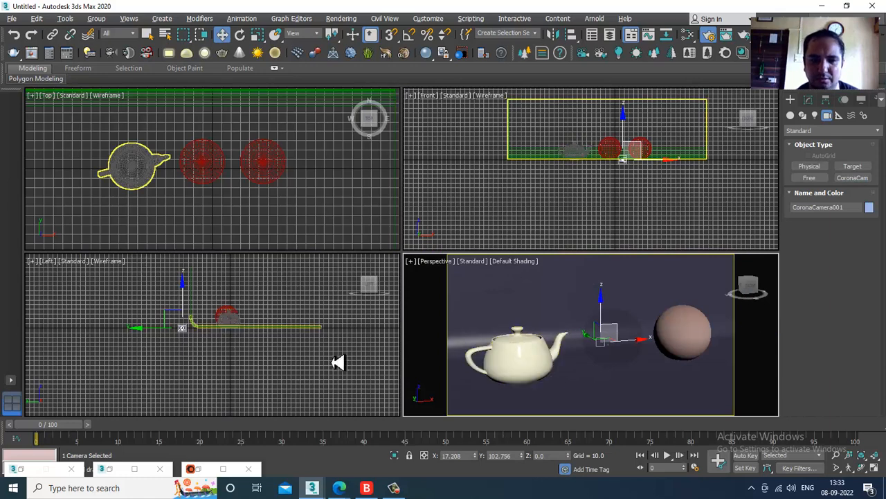
key(p)
alt+middle_drag(340, 351, 314, 351)
drag(252, 325, 356, 385)
scroll(347, 378, down, 5)
alt+middle_drag(346, 378, 289, 372)
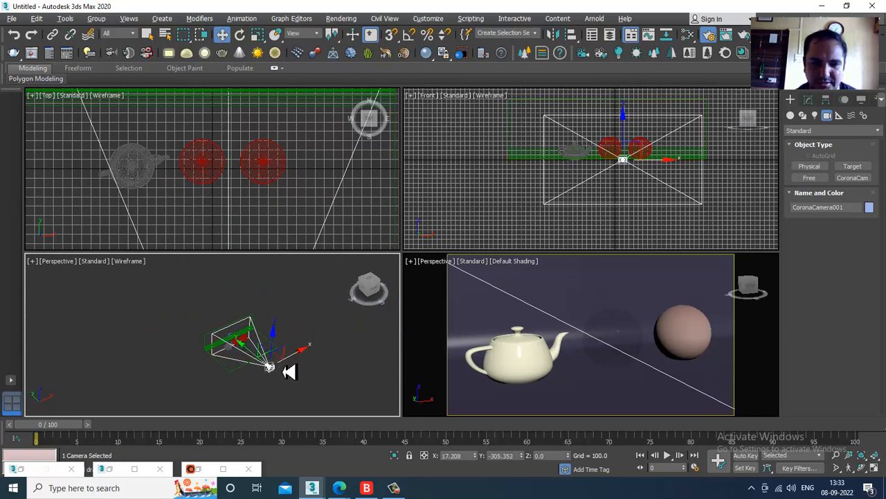
drag(302, 361, 274, 370)
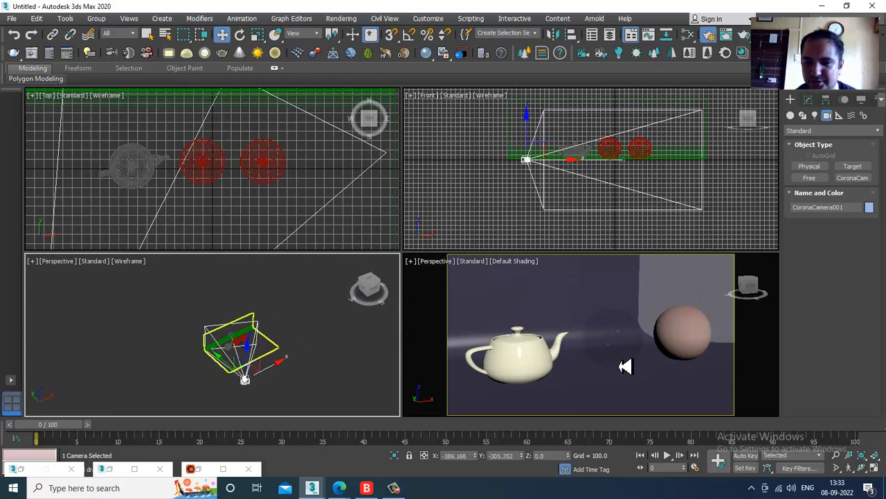
Step: Look through the Corona camera in the shaded viewport and reposition the camera to about X -127, Y -231, Z 68
click(606, 318)
key(c)
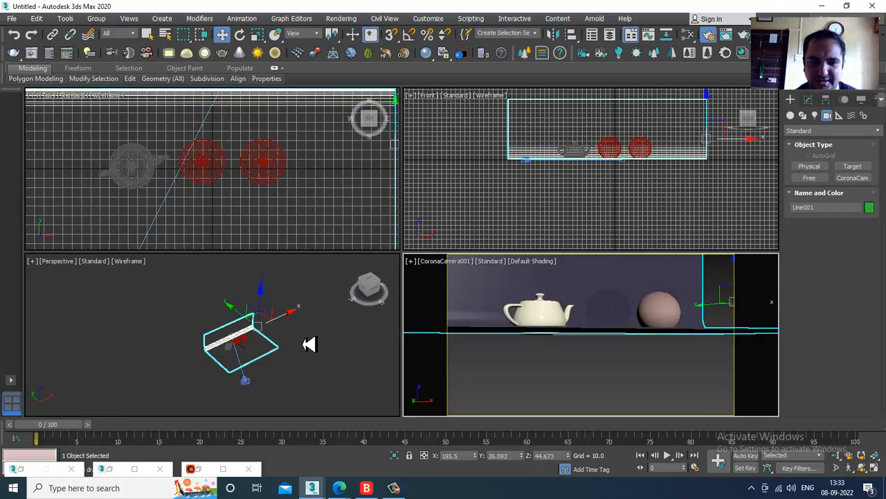
click(255, 379)
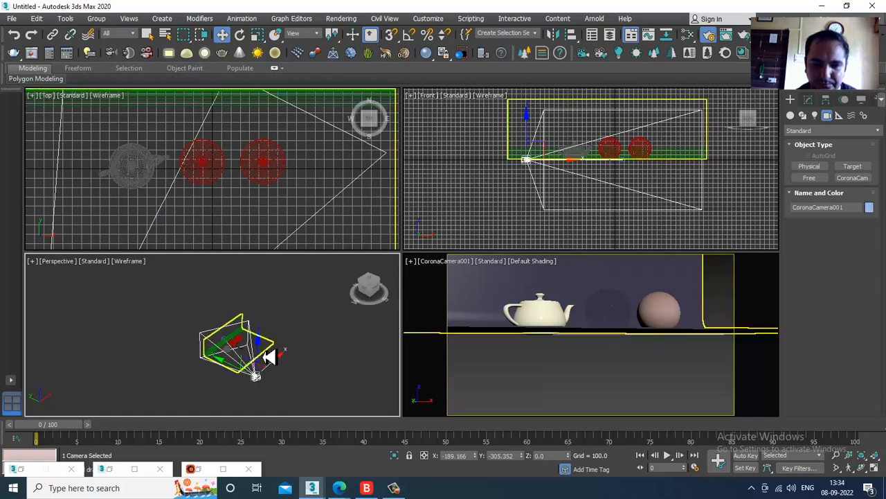
click(261, 345)
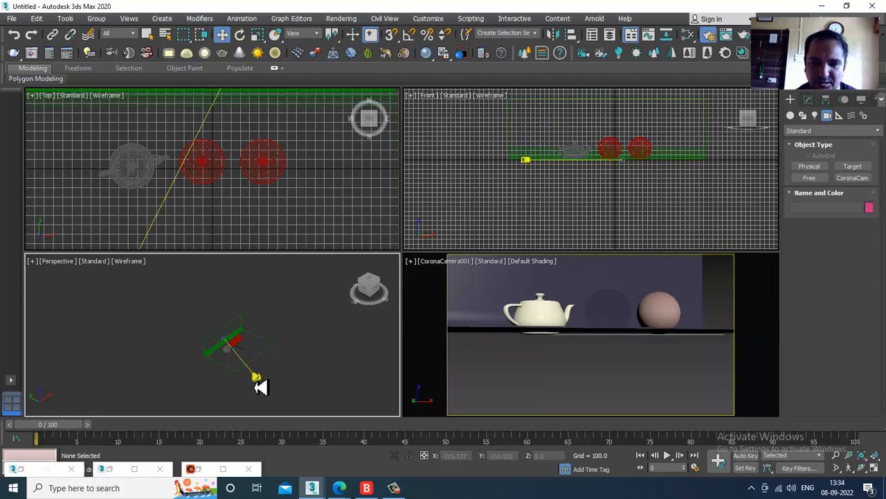
click(255, 377)
drag(259, 346, 229, 351)
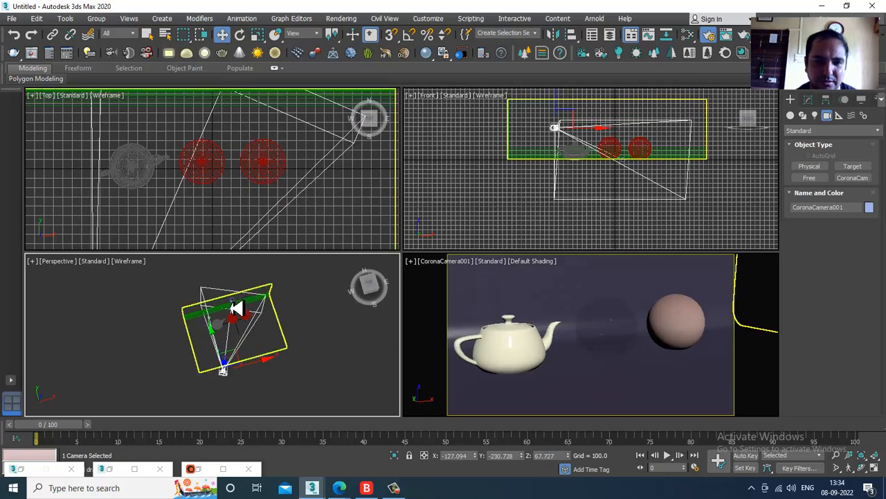
Step: Shift the Corona camera's target slightly along X to centre the teapot and spheres in the camera view
click(235, 303)
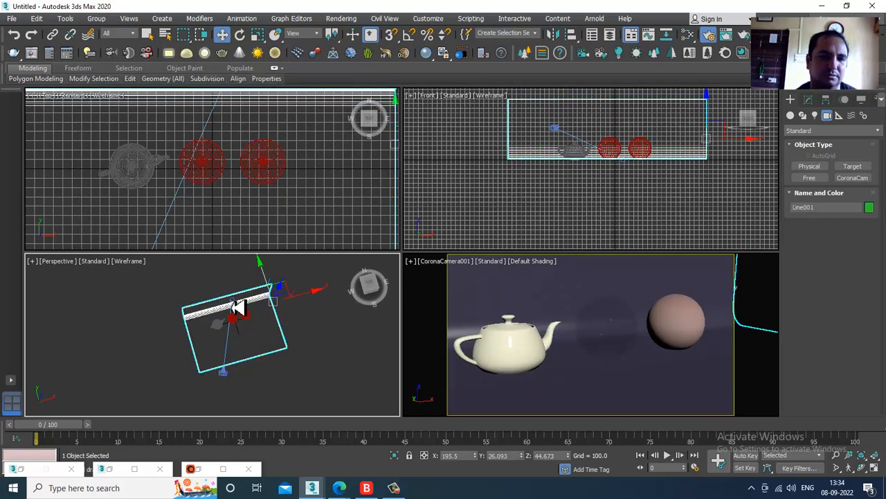
click(233, 302)
alt+middle_drag(222, 321, 227, 321)
drag(260, 294, 258, 294)
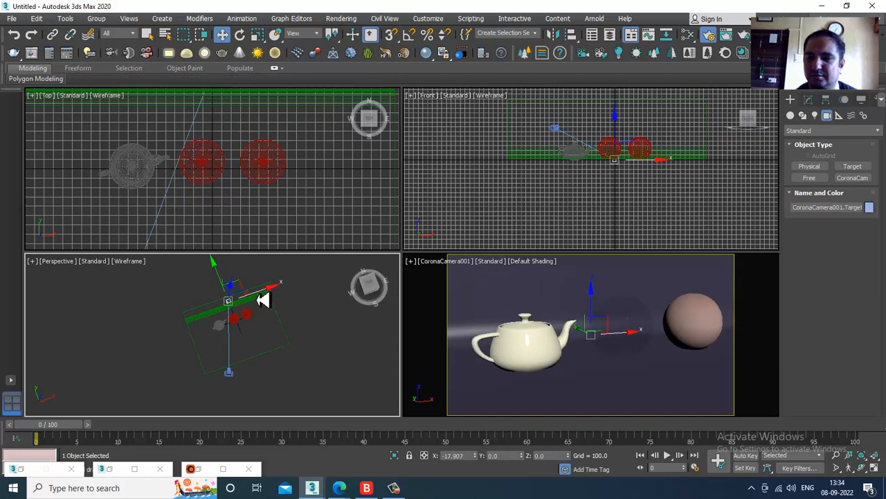
Step: Switch the wireframe perspective view to default shading and orbit it to face the backdrop from the front
click(346, 322)
key(F3)
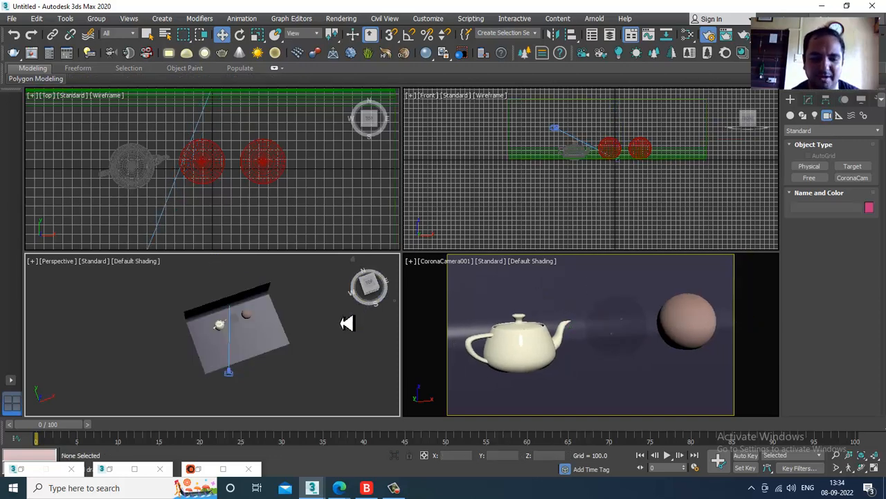
alt+middle_drag(360, 321, 310, 331)
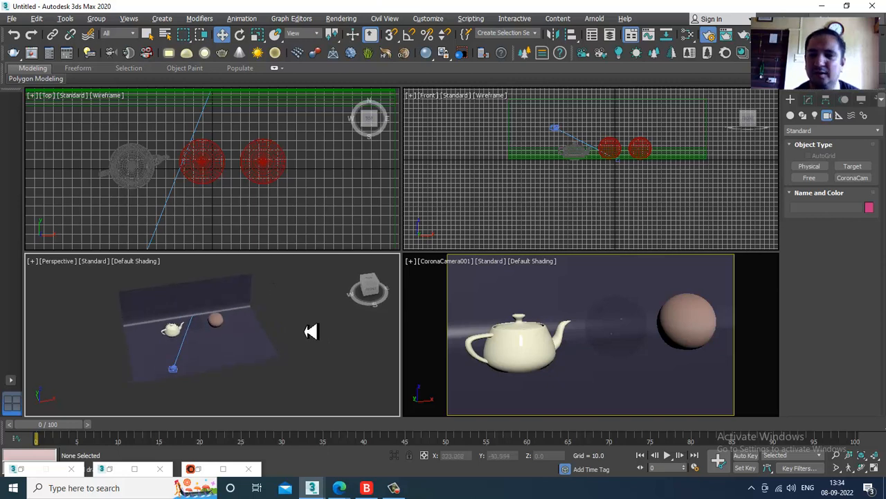
Step: Create a sphere-shaped CoronaLight with a radius of about 52 beside the teapot
click(815, 116)
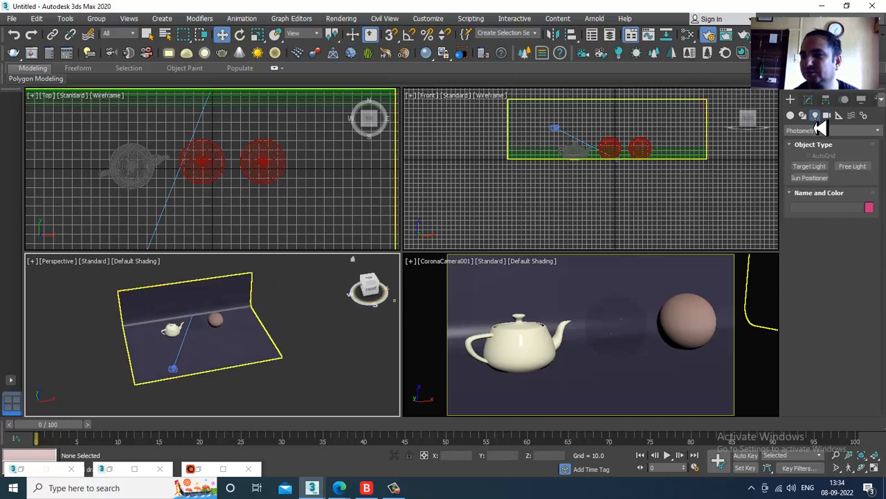
click(835, 131)
click(802, 162)
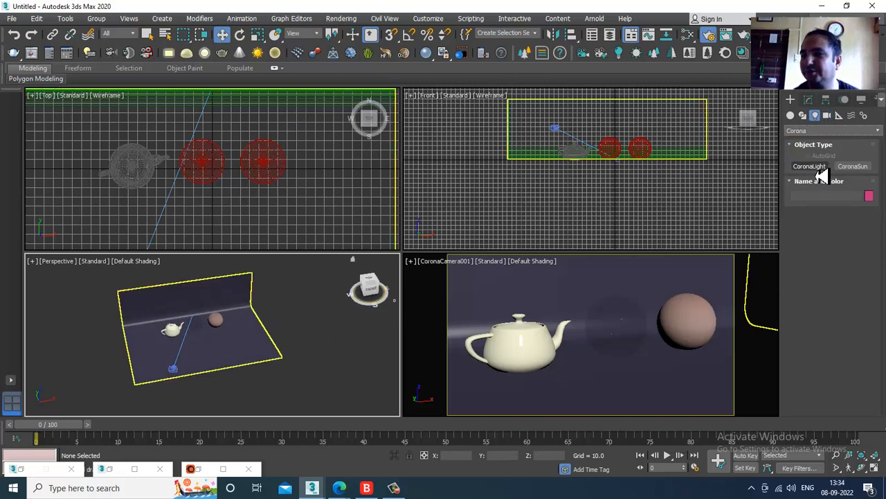
click(809, 166)
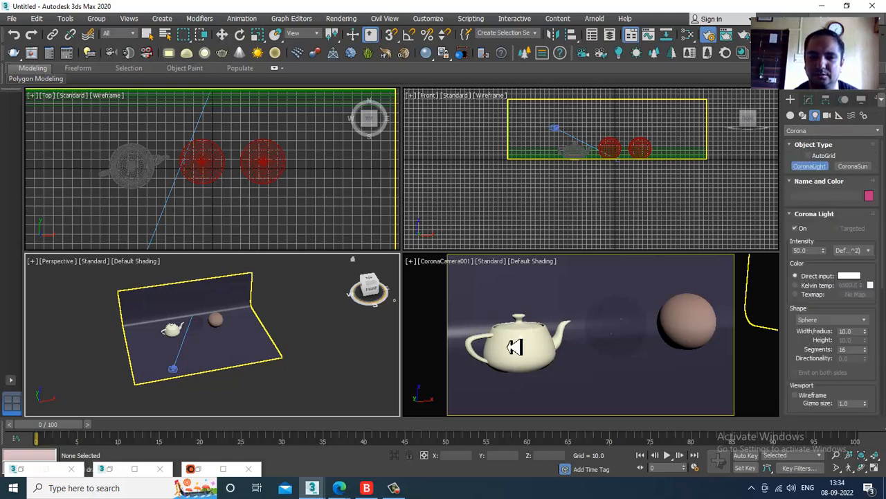
click(485, 313)
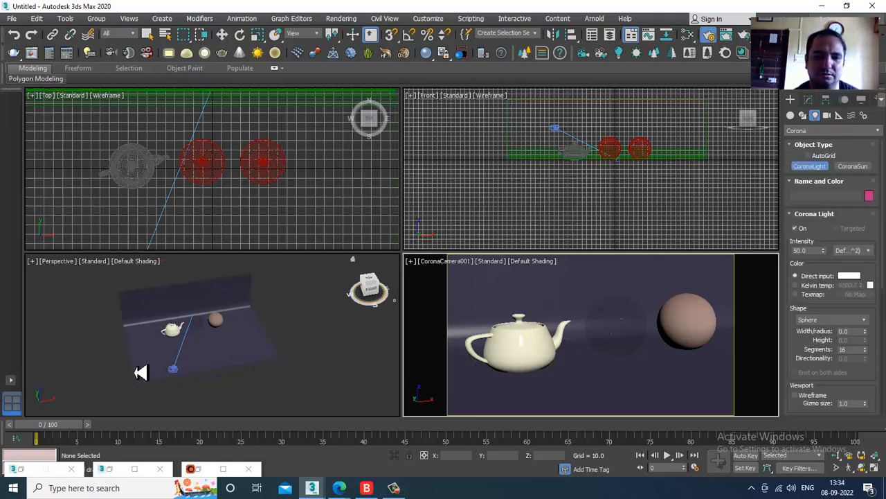
drag(166, 350, 171, 358)
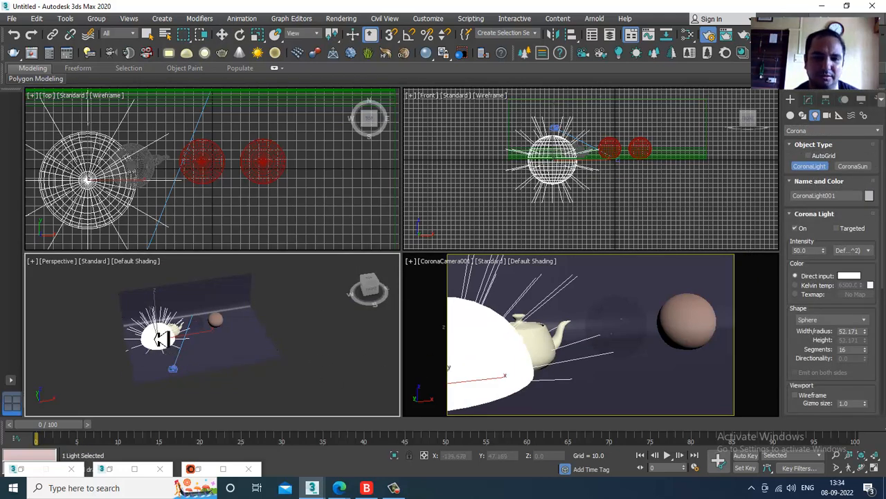
right_click(232, 365)
Step: Move the Corona light above and to the left of the teapot, to about X -205, Y -12, Z 133
drag(162, 315, 126, 318)
scroll(194, 311, up, 3)
alt+middle_drag(223, 344, 264, 335)
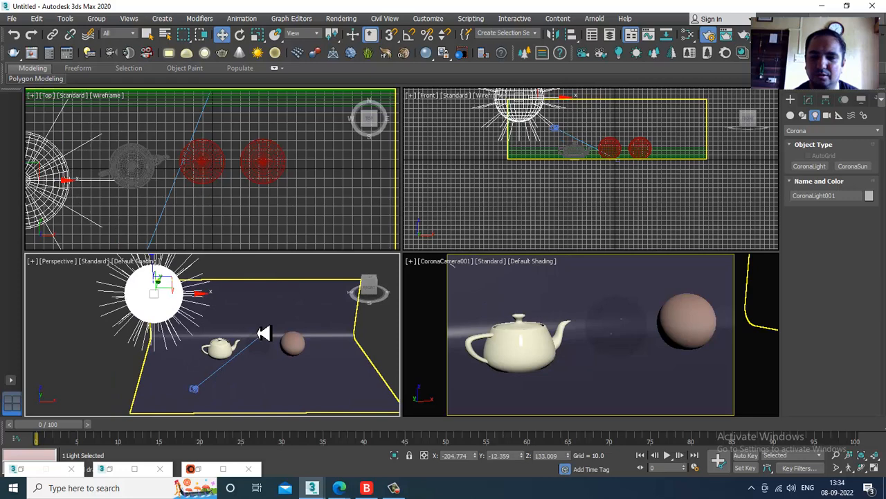
Step: Open the Corona light's parameters and switch its colour mode to Kelvin temp
click(592, 294)
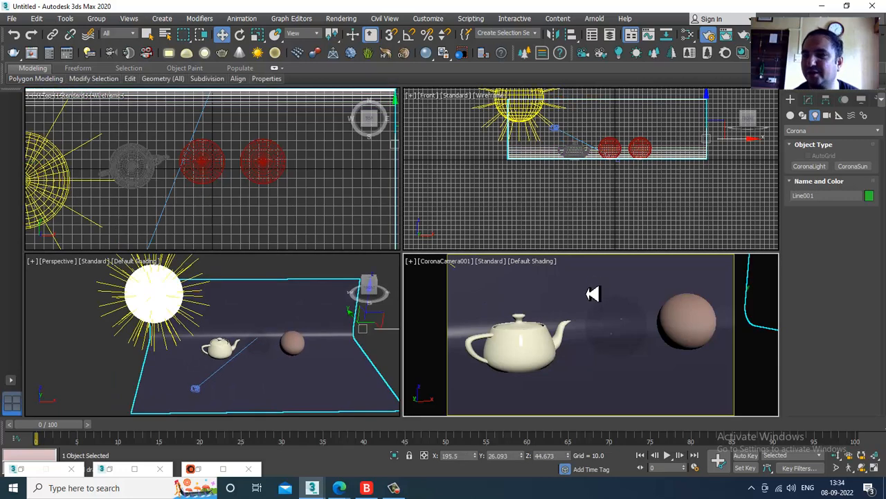
click(175, 294)
click(808, 99)
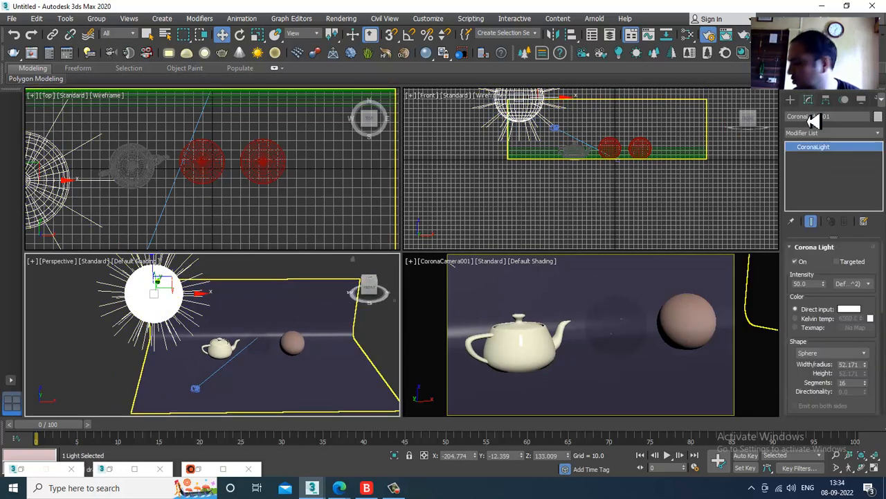
scroll(838, 275, down, 1)
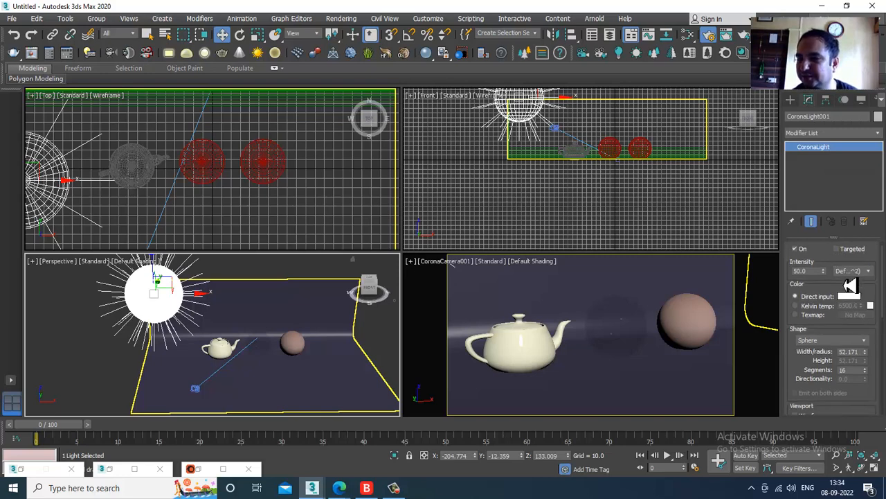
click(833, 308)
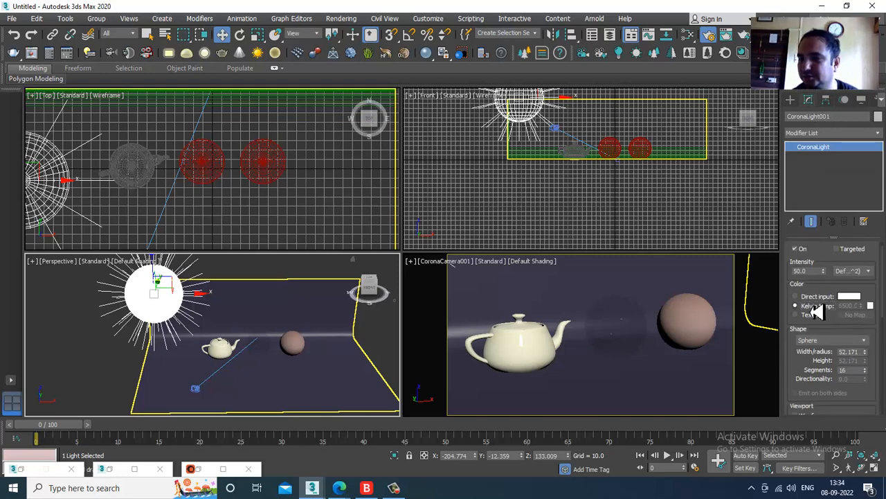
Step: Set the Corona light's colour to a Kelvin temperature of 5200
click(809, 297)
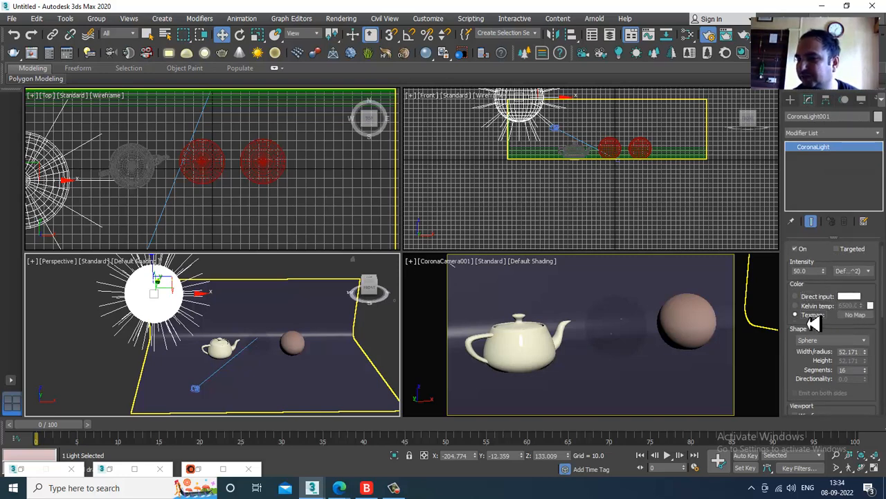
click(820, 306)
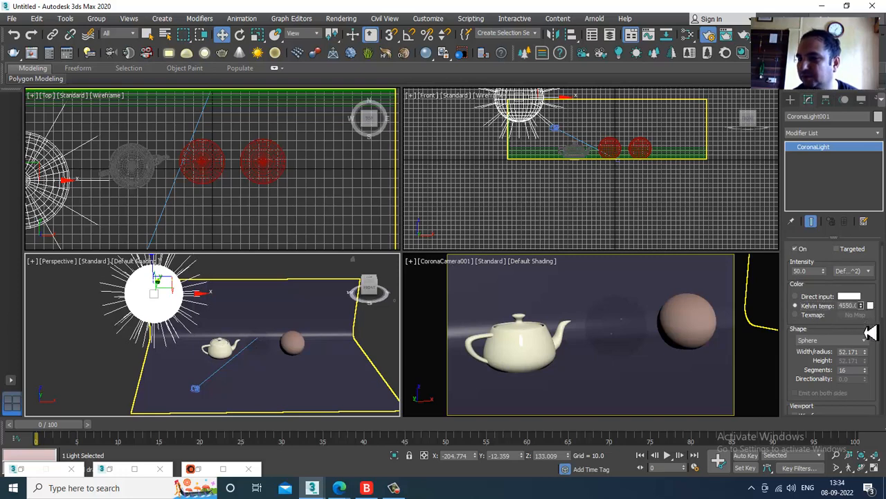
drag(871, 341, 874, 333)
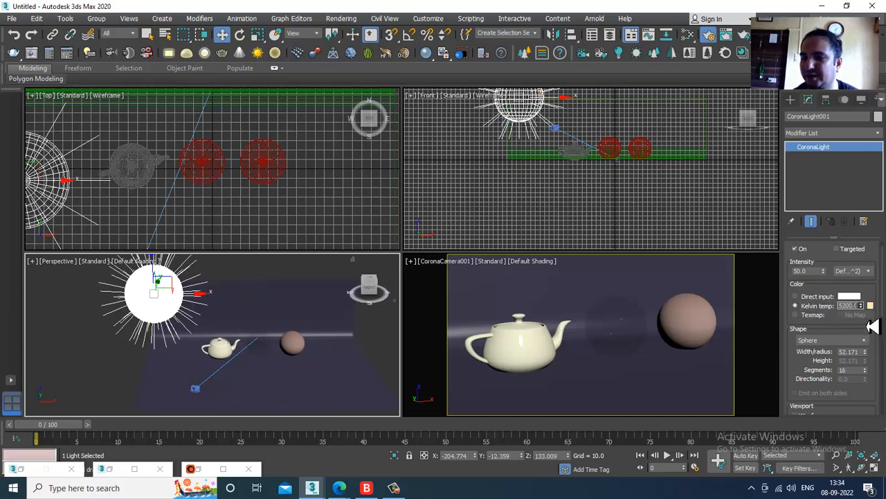
Step: Try the Rectangle shape for the Corona light, return it to Sphere and review its remaining parameters
scroll(835, 333, down, 1)
click(833, 330)
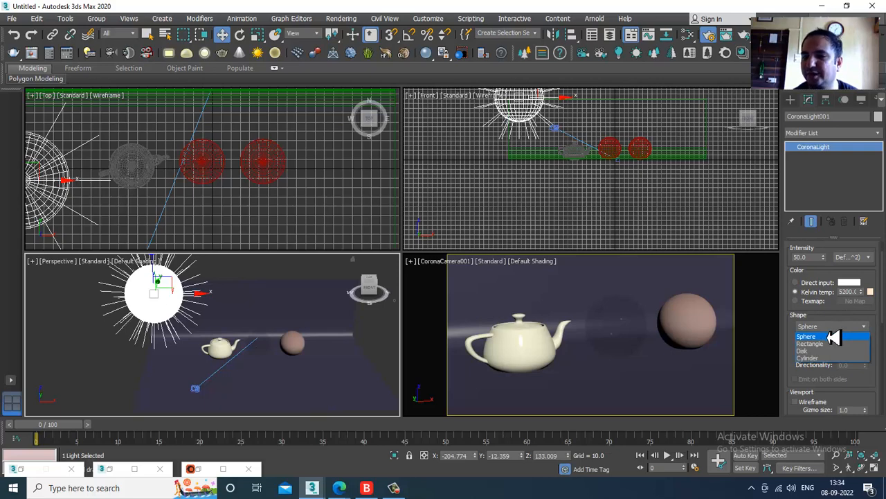
click(810, 344)
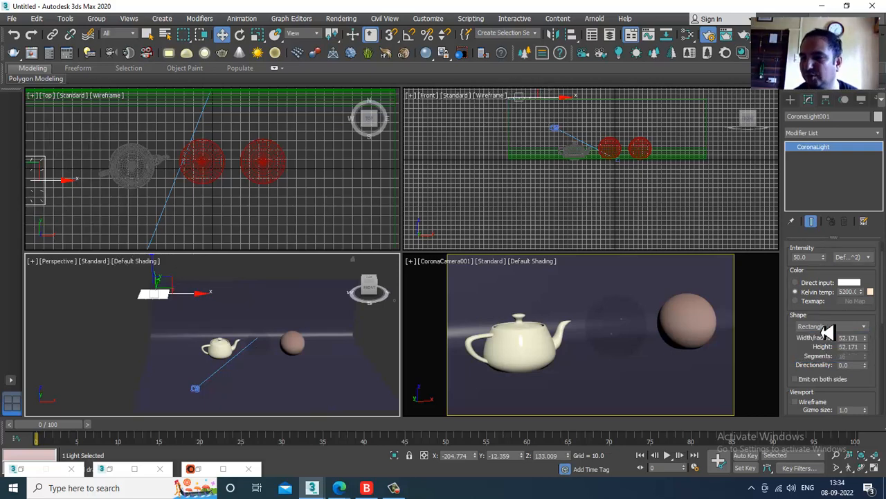
click(829, 330)
click(828, 337)
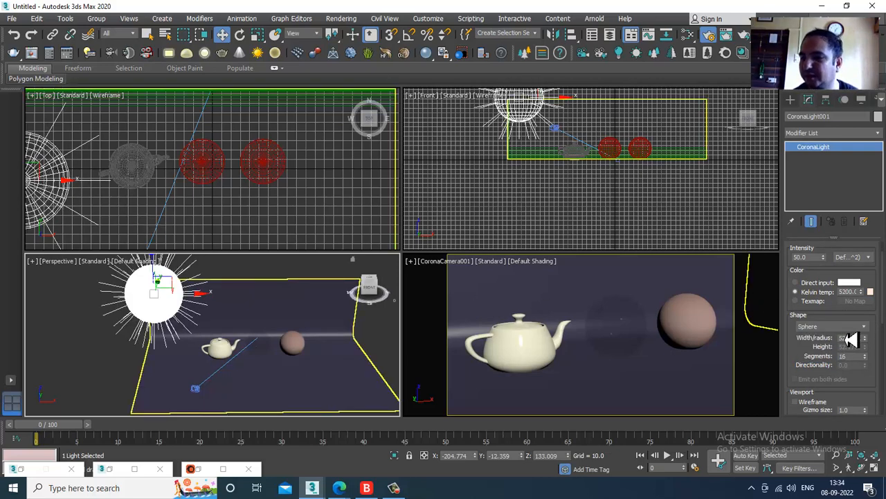
scroll(801, 363, down, 10)
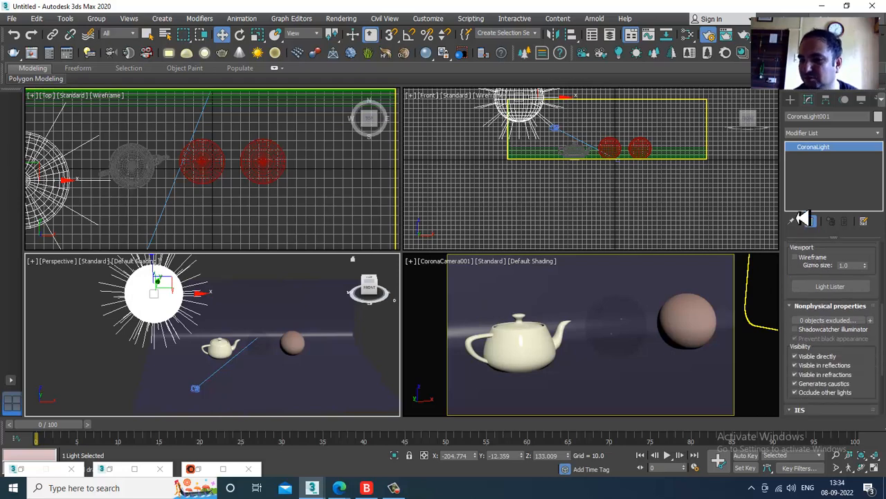
drag(805, 158, 823, 122)
Step: Maximize the CoronaCamera001 view and start rendering it
click(560, 283)
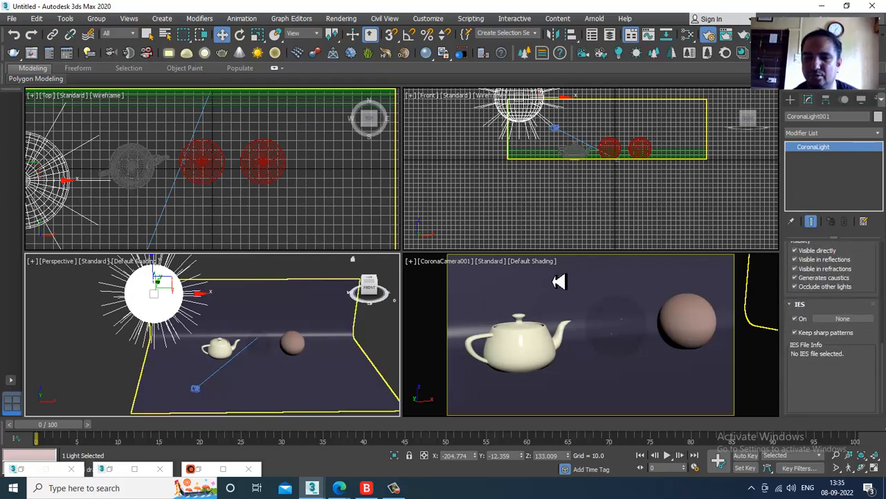
key(alt+w)
click(336, 20)
click(343, 39)
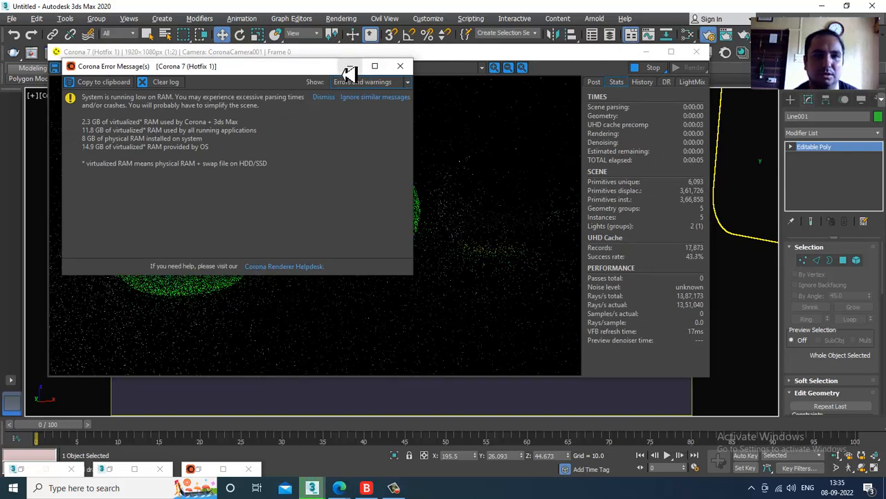
Step: Move the Corona error message window clear of the rendered image
drag(322, 80, 273, 462)
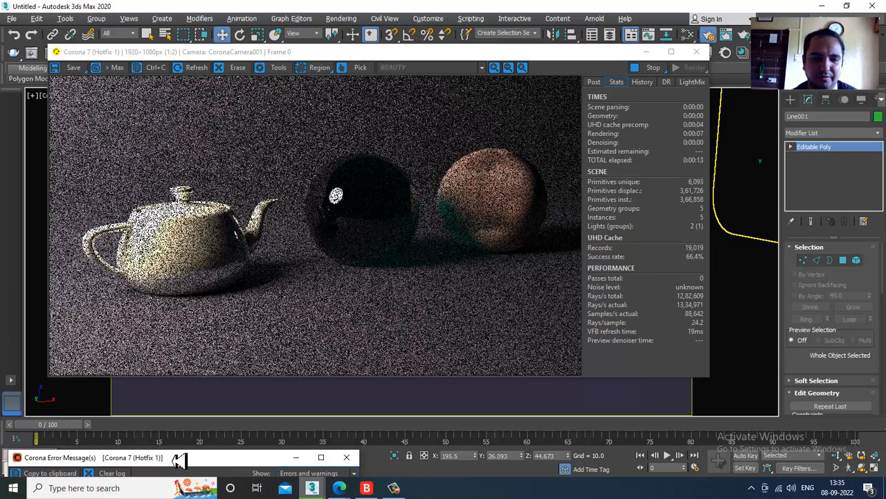
drag(185, 453, 244, 297)
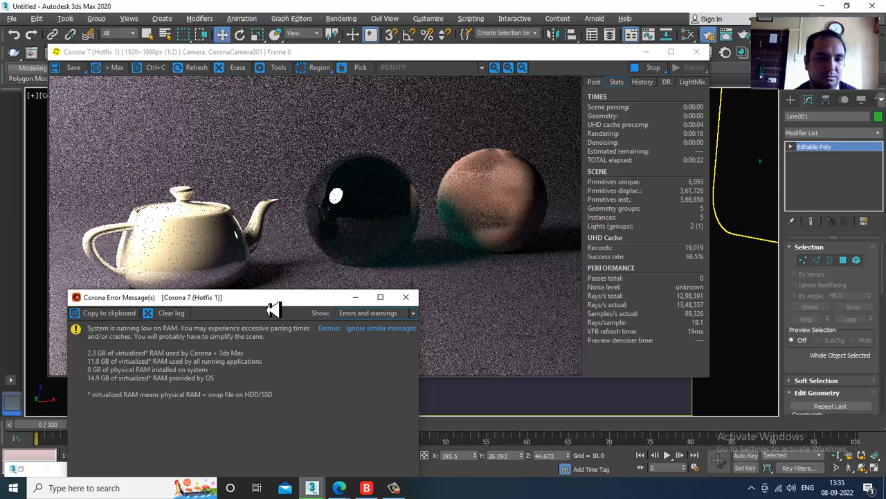
drag(272, 308, 225, 465)
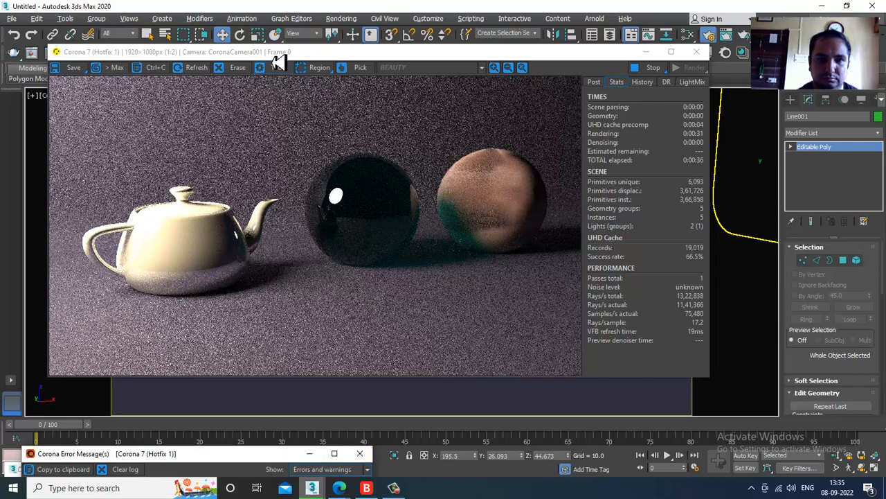
Step: Reposition the Corona frame buffer to inspect the render and the rendering progress dialog behind it
drag(277, 55, 331, 108)
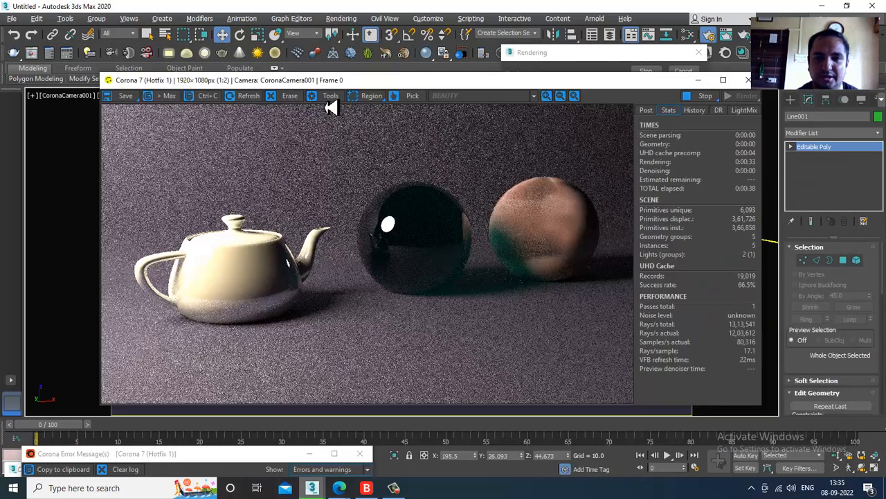
scroll(367, 308, down, 1)
scroll(367, 308, up, 1)
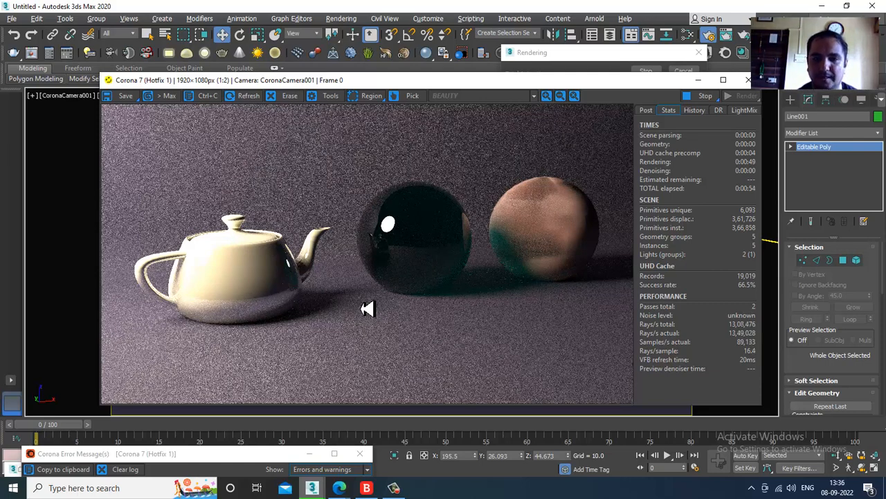
drag(540, 83, 529, 99)
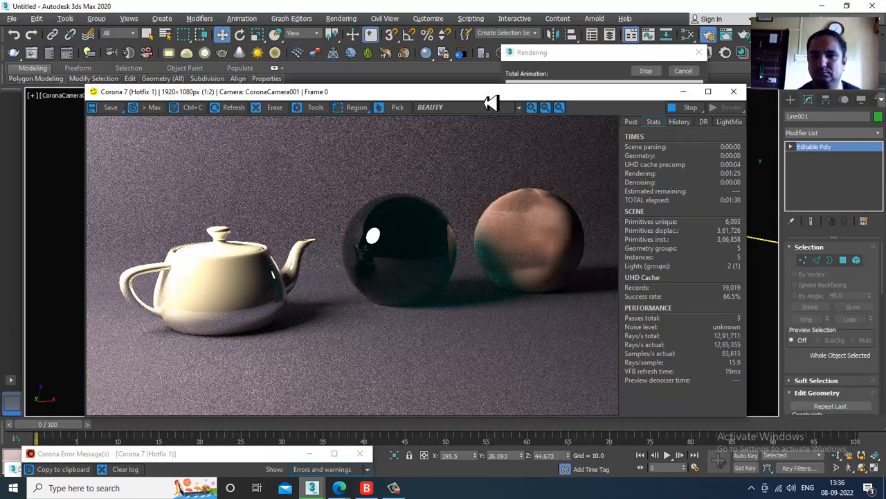
drag(491, 97, 510, 180)
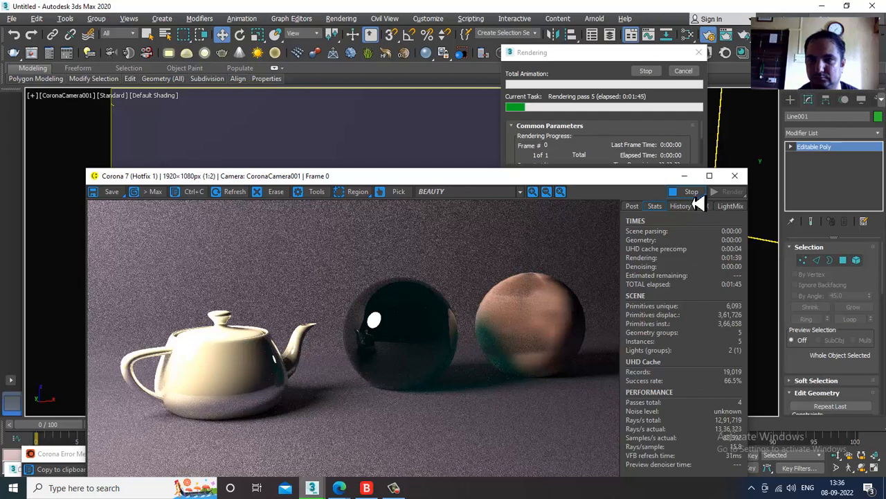
drag(573, 178, 574, 75)
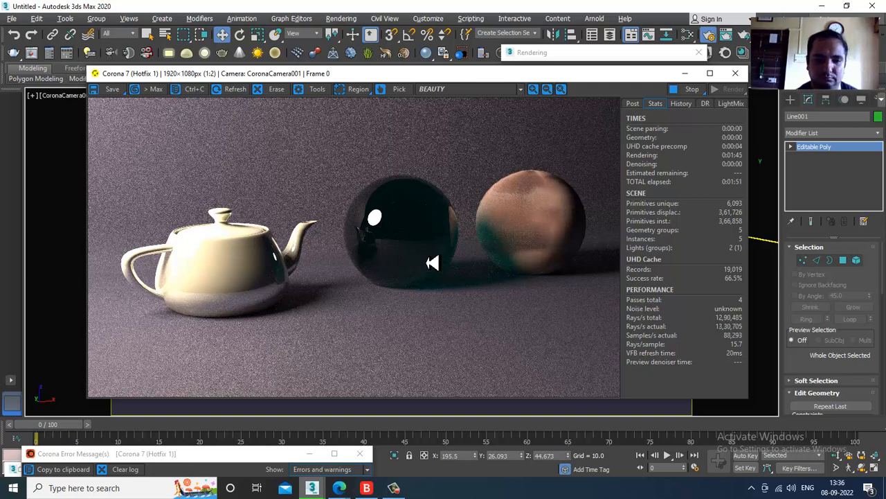
Step: Minimize the Corona error message window
drag(166, 458, 201, 289)
click(399, 276)
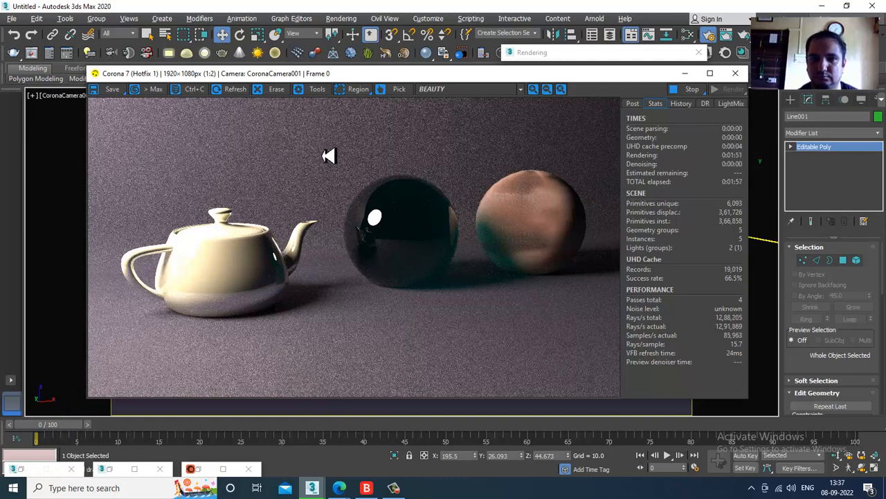
Step: Check the current rendering pass behind the frame buffer and the render elements available for display
drag(407, 80, 417, 281)
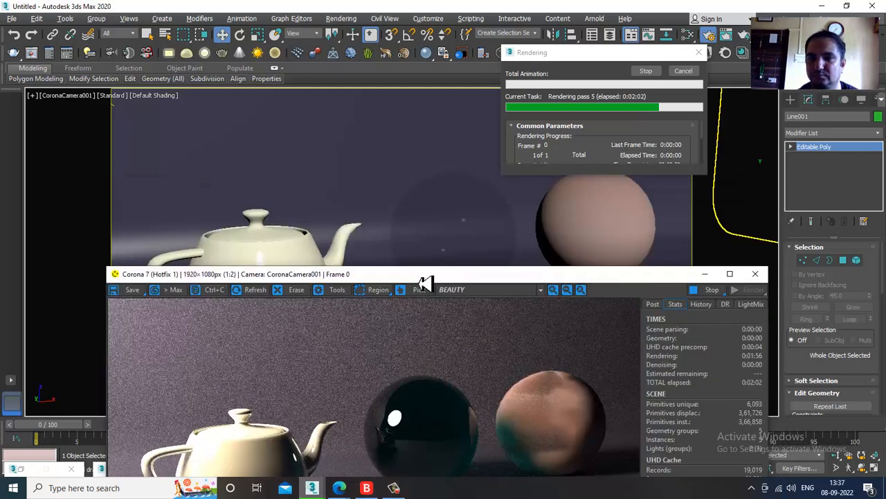
click(585, 180)
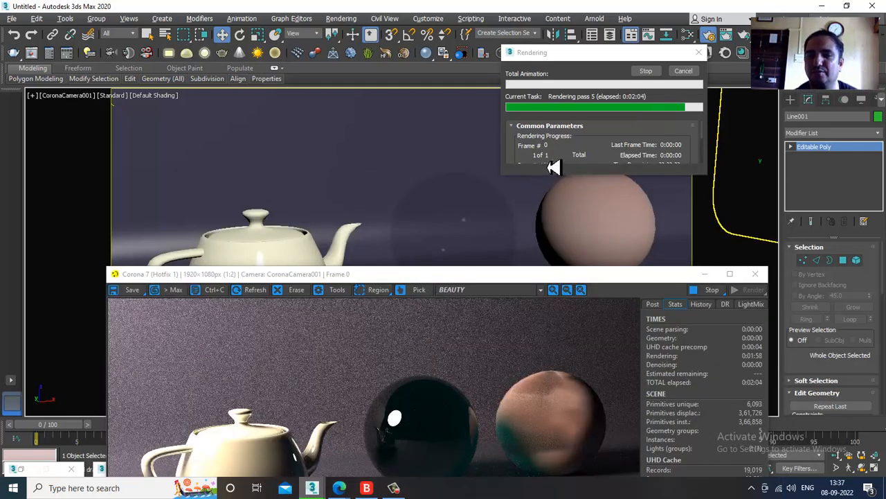
drag(535, 277, 496, 137)
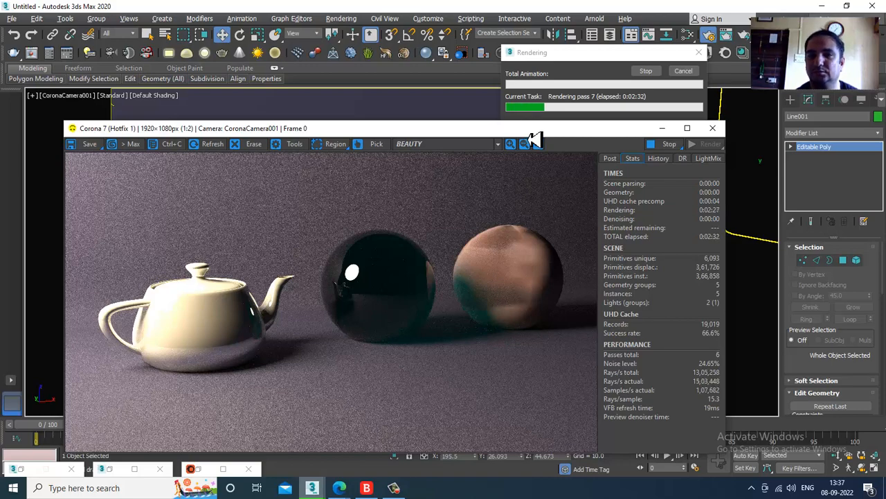
drag(530, 141, 557, 336)
drag(557, 336, 546, 99)
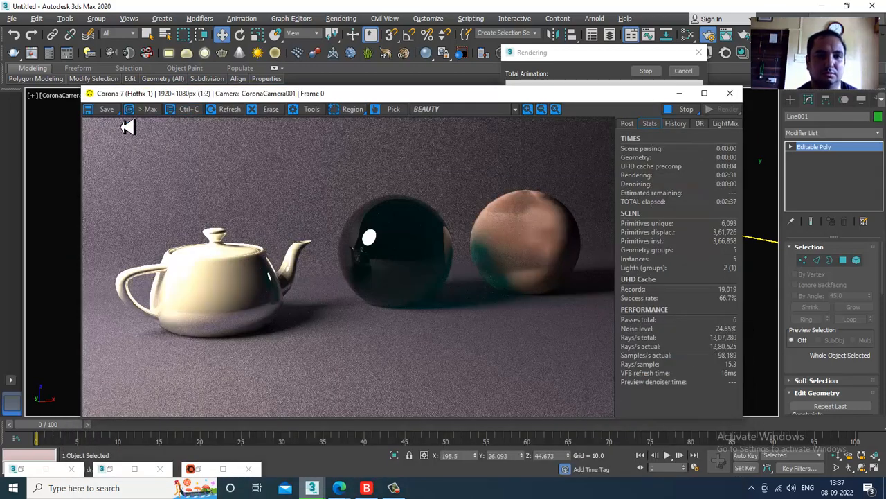
click(478, 109)
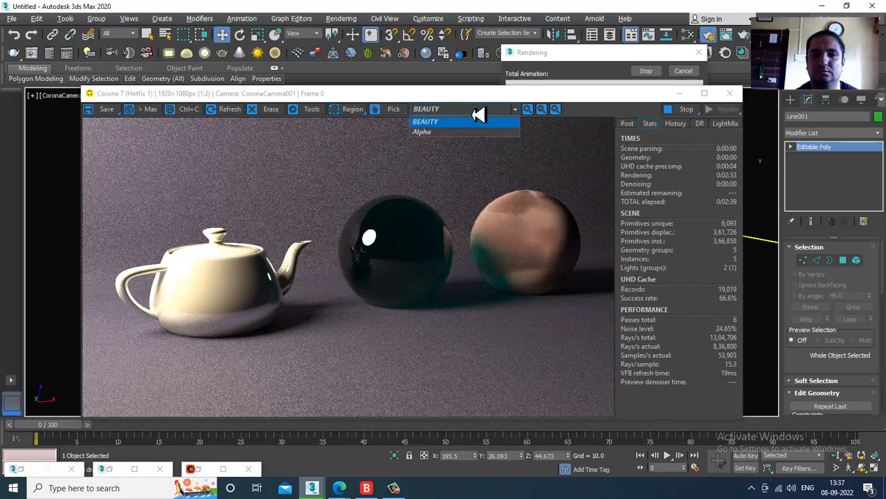
click(477, 114)
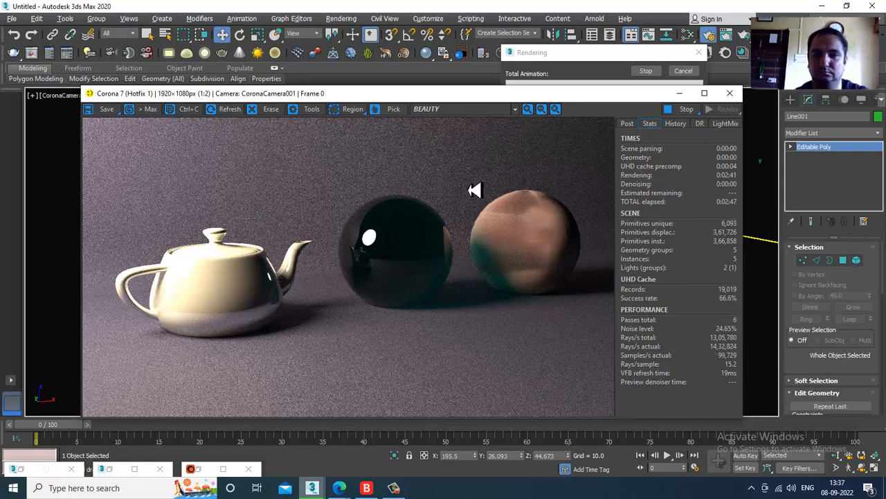
Step: Examine the lighting, reflections and noise on the teapot and both spheres as the render refines
drag(477, 99, 493, 149)
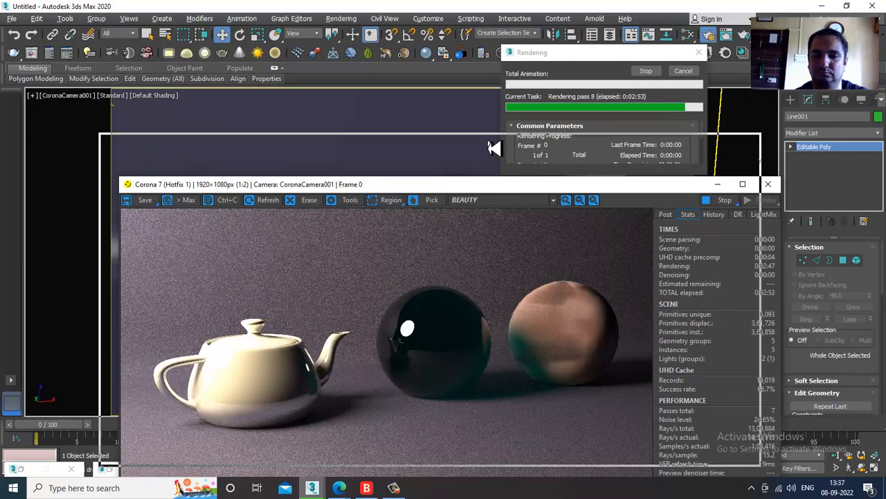
drag(493, 148, 493, 195)
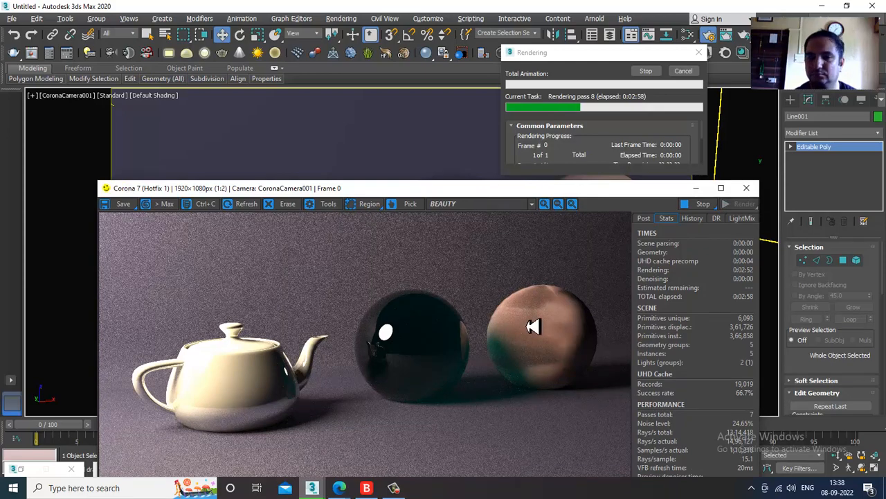
drag(414, 192, 410, 136)
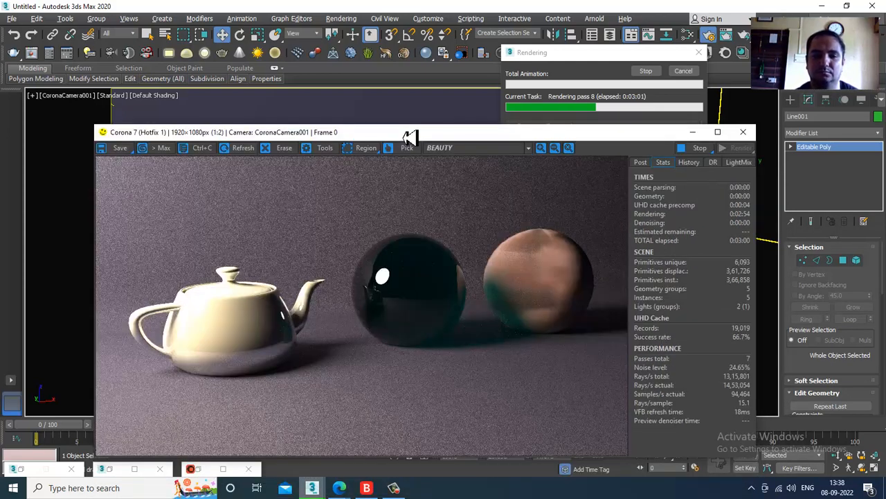
scroll(388, 333, down, 1)
scroll(389, 331, up, 1)
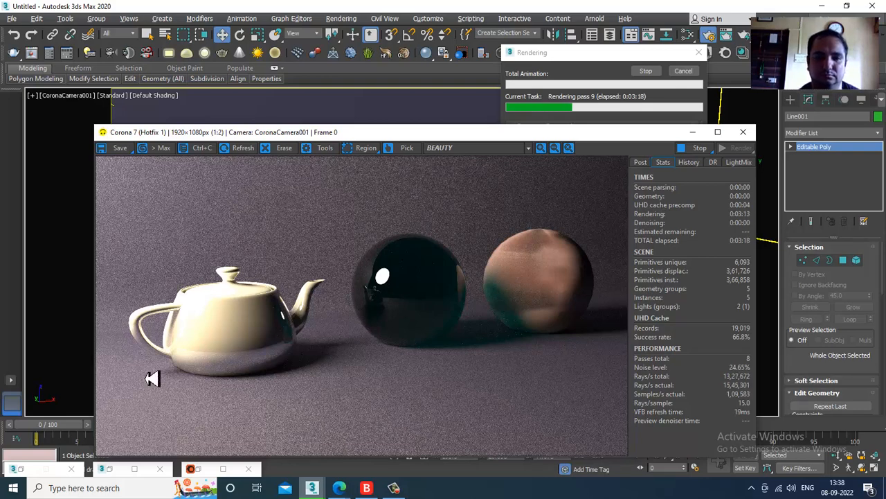
scroll(241, 367, down, 3)
scroll(262, 364, up, 3)
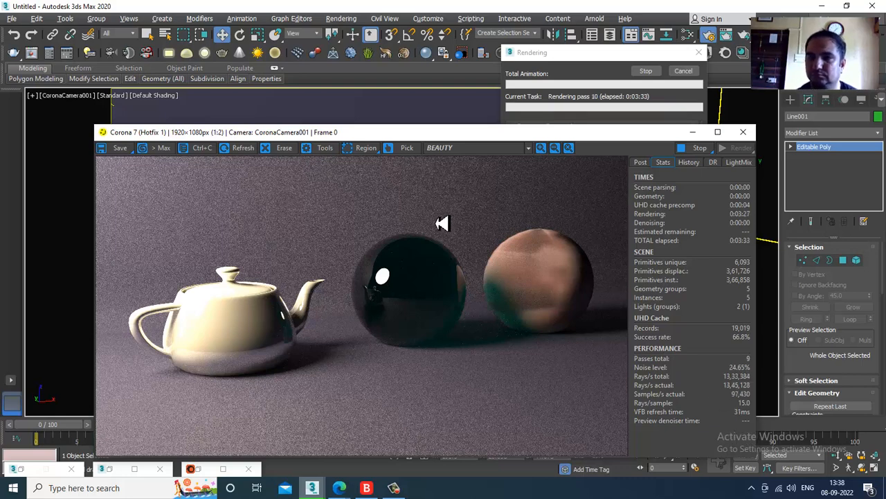
drag(355, 136, 372, 167)
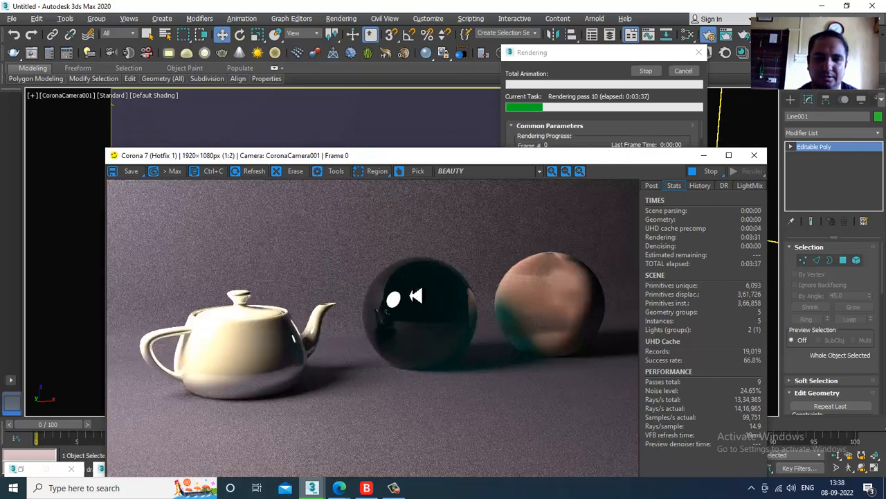
drag(254, 158, 273, 149)
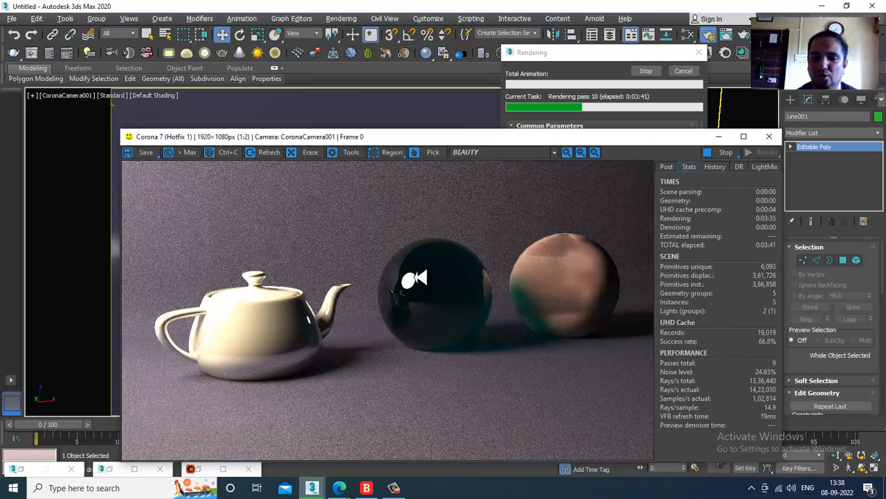